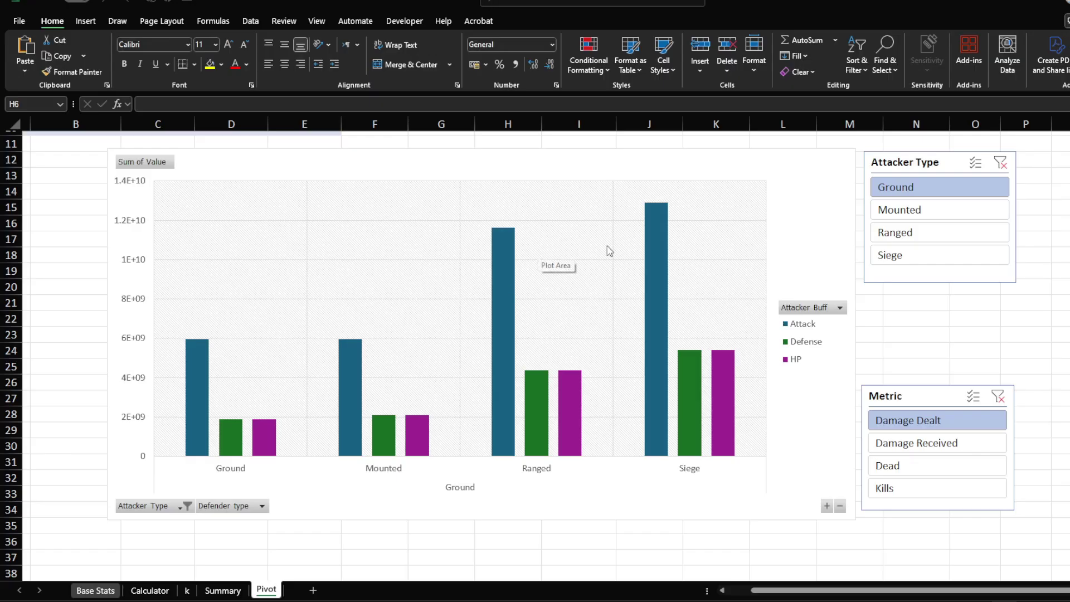
Filter the Damage Dealt chart by attacker type, going through Mounted, Ranged and Siege to compare the buffs.
left_click(914, 218)
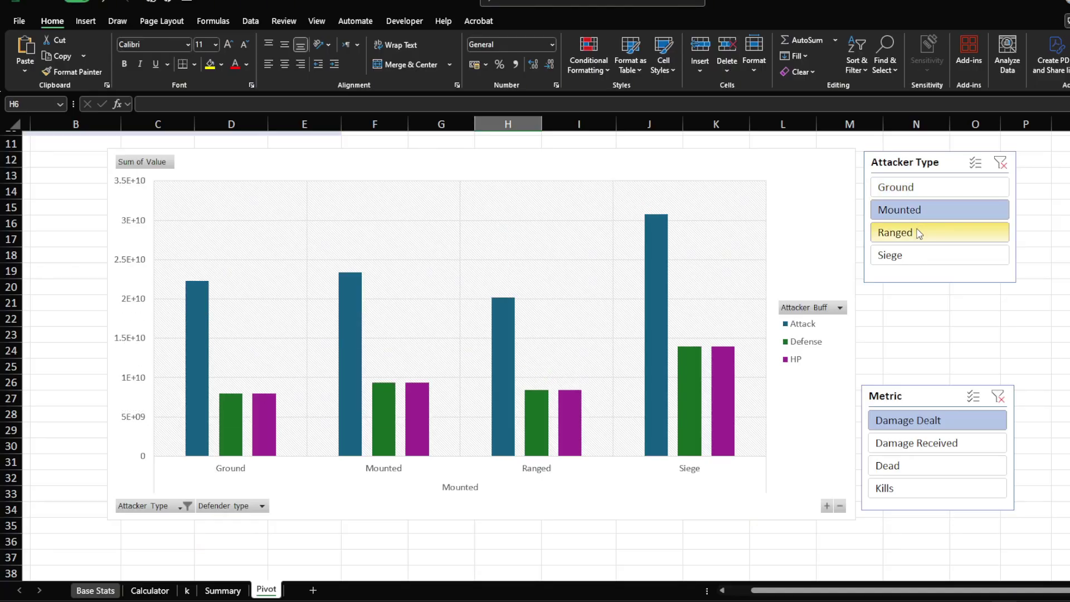
left_click(919, 233)
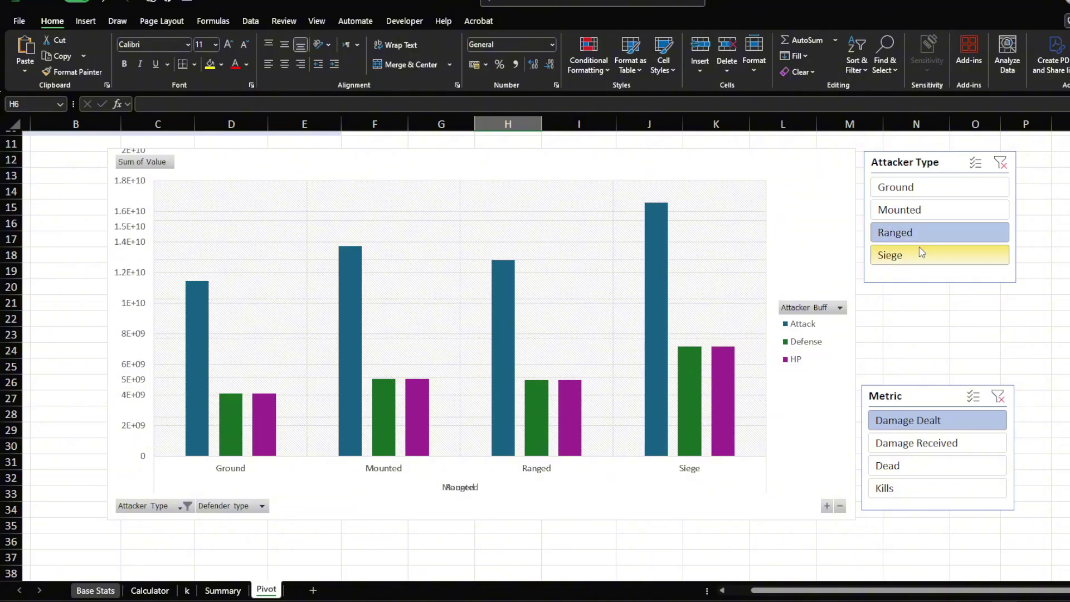
left_click(921, 253)
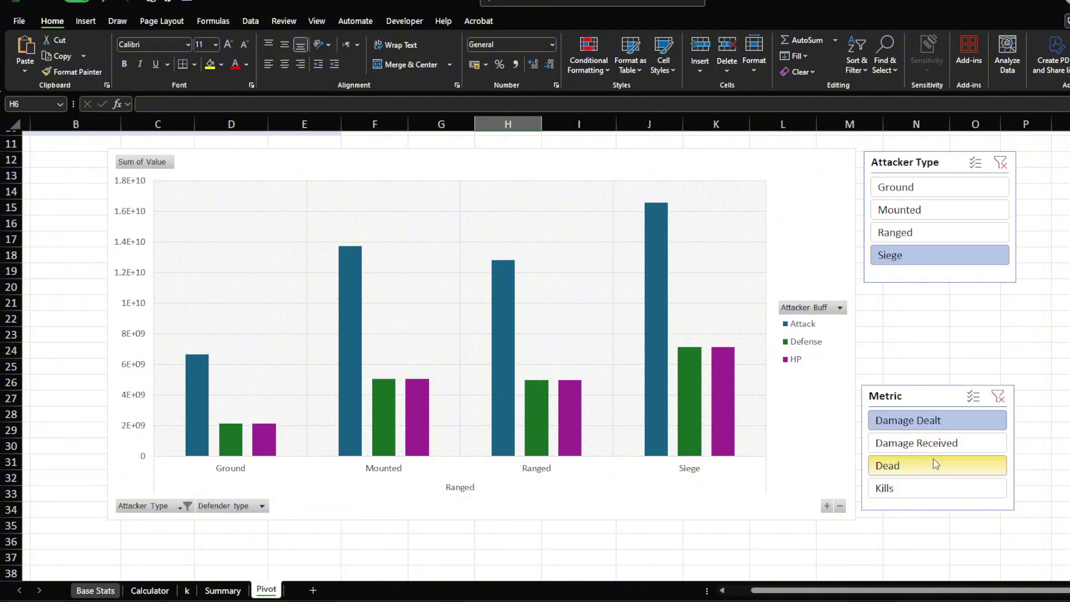
Switch the chart's metric to Kills and compare the buffs for Ranged, Mounted and Ground attackers.
left_click(934, 489)
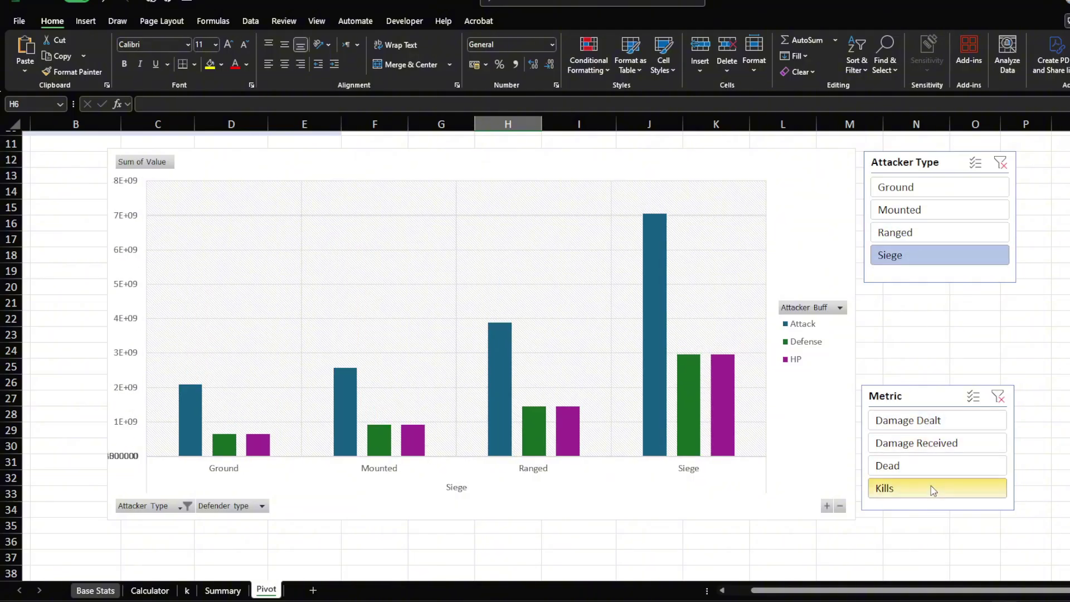
left_click(941, 245)
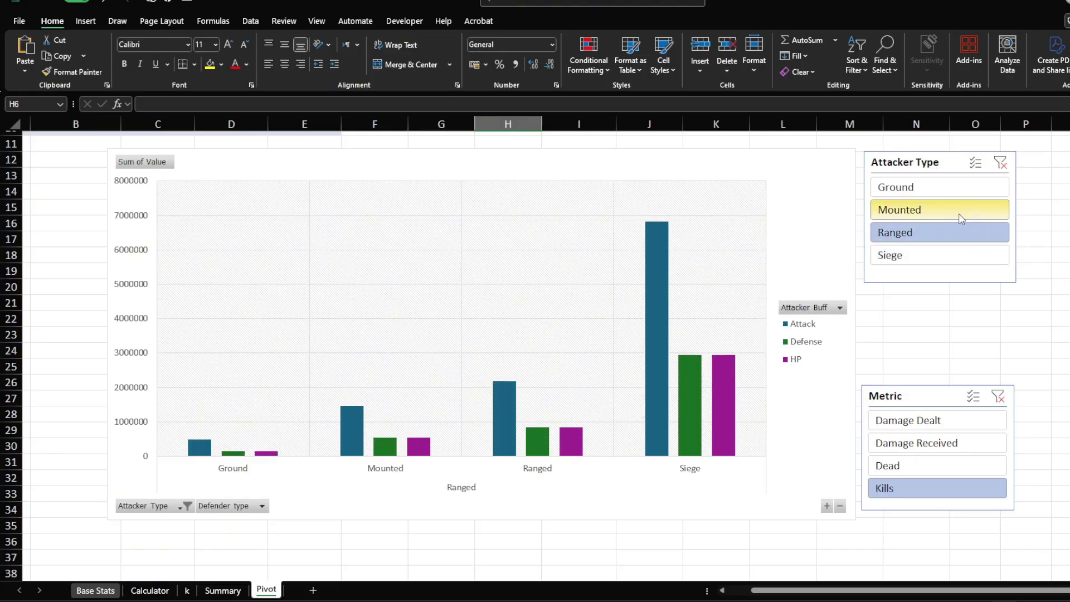
left_click(961, 218)
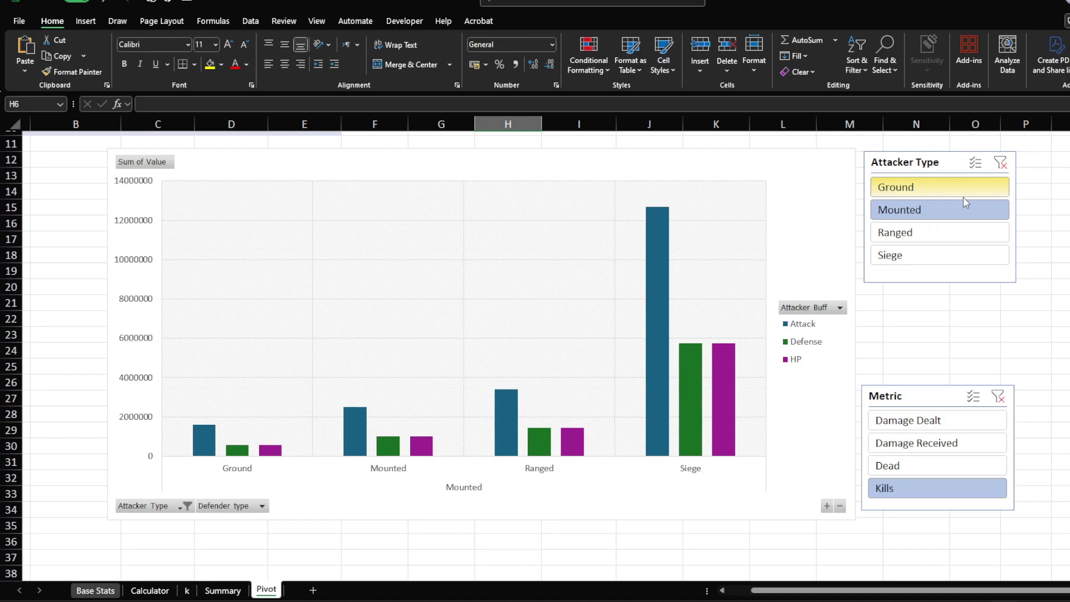
left_click(963, 195)
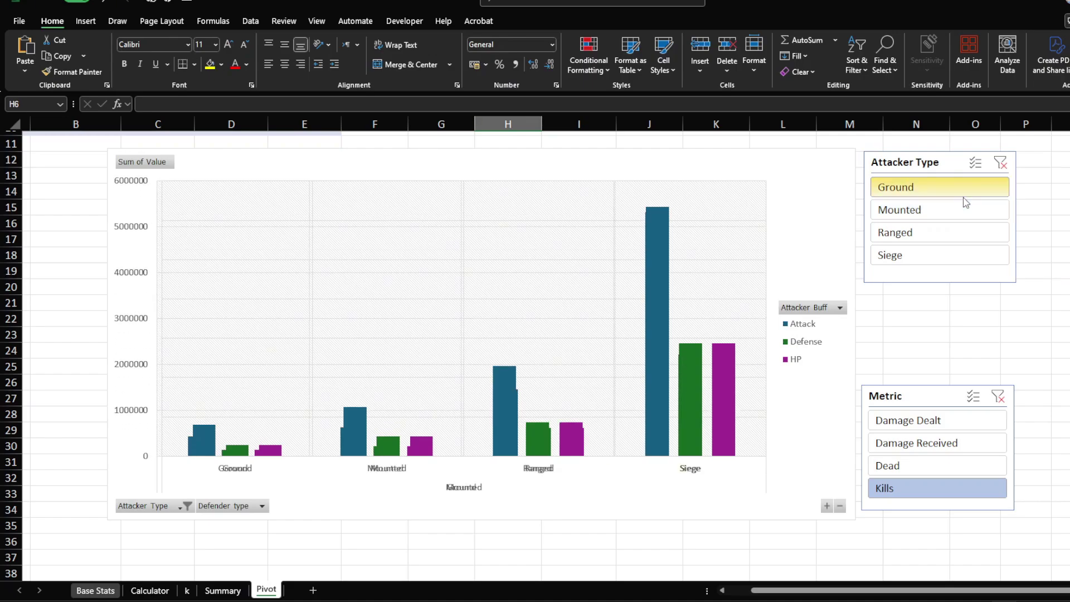
Switch the chart's metric to Damage Received and compare the buffs for Mounted, Ranged and Siege attackers.
left_click(968, 451)
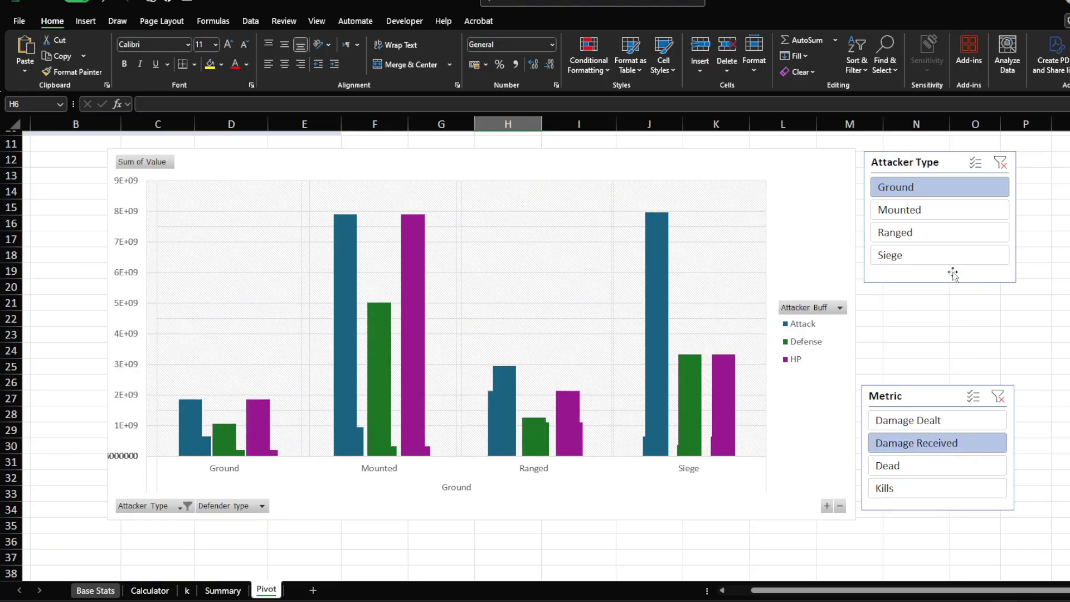
left_click(952, 223)
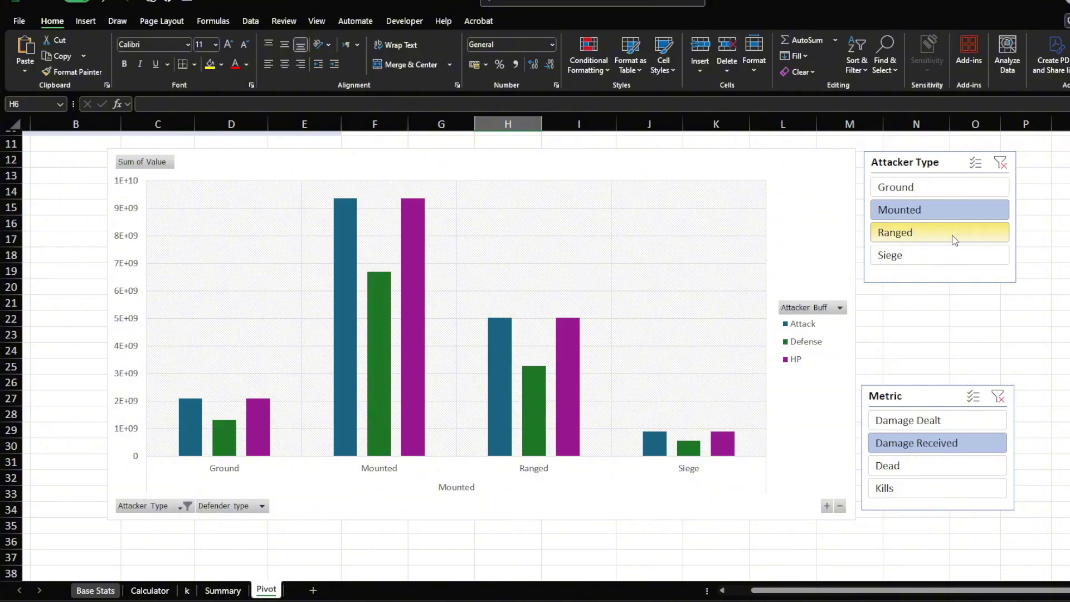
left_click(955, 239)
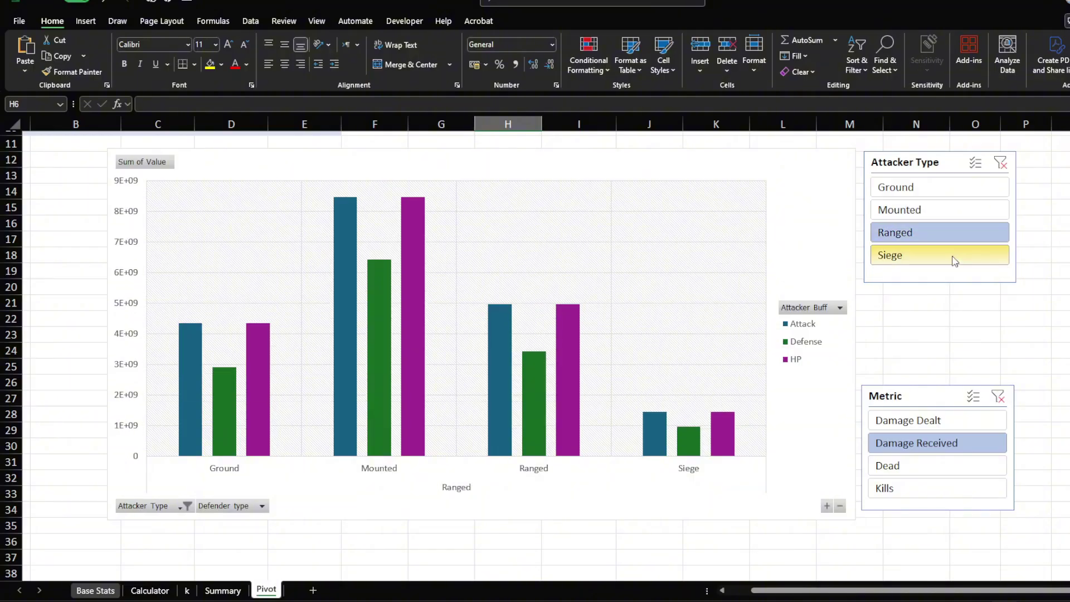
left_click(954, 260)
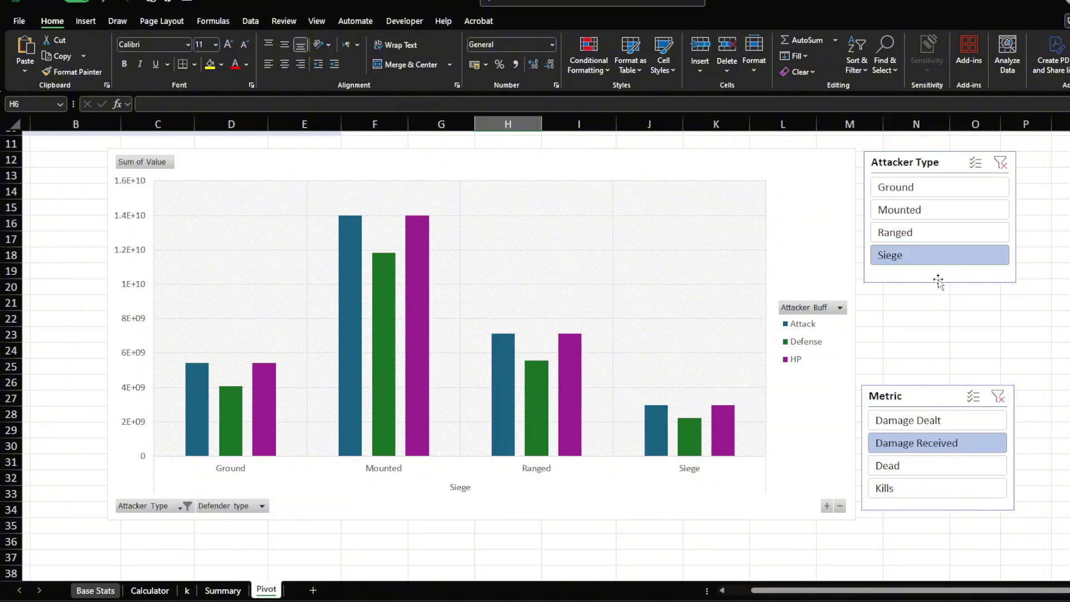
Switch the chart's metric to Dead and compare the buffs for Ranged, Mounted and Ground attackers.
left_click(942, 470)
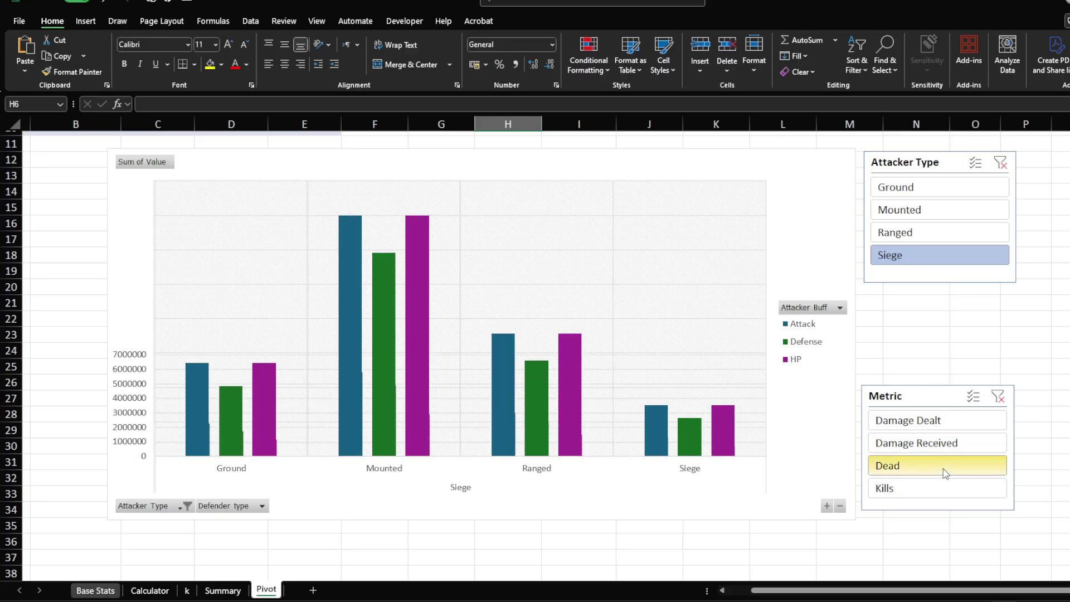
left_click(948, 234)
left_click(950, 215)
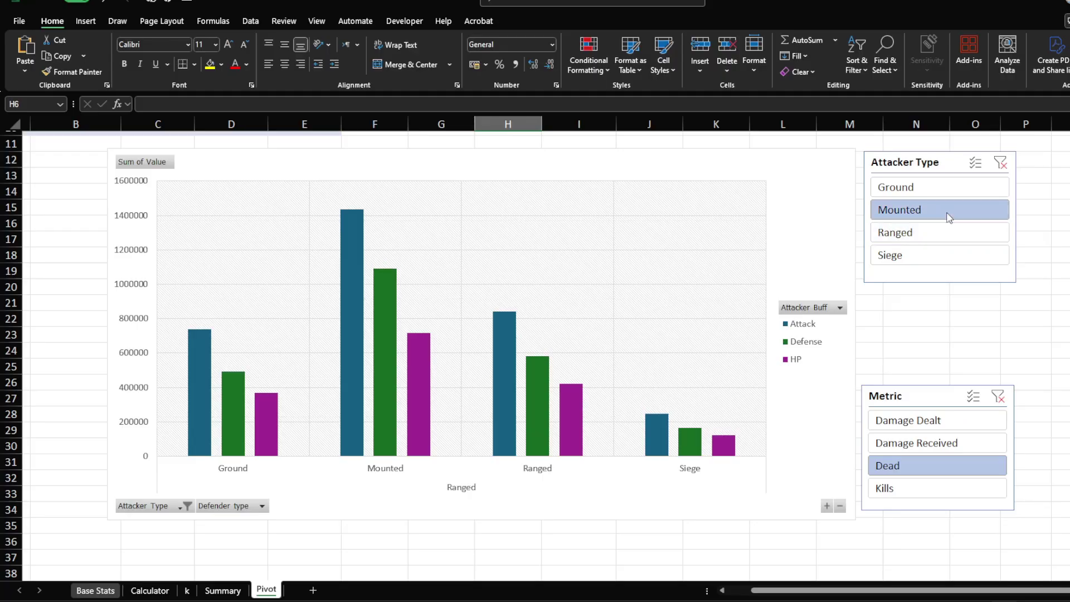
left_click(958, 194)
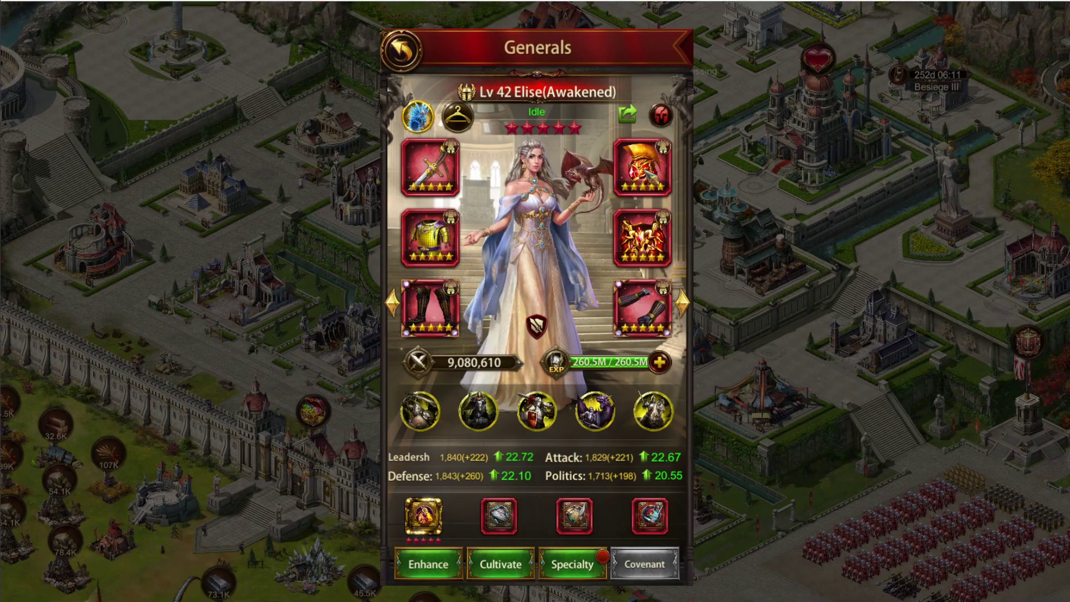
In the game, view the attributes of the general's Courageous Ares Helmet and inspect the equipment piece below it.
left_click(650, 171)
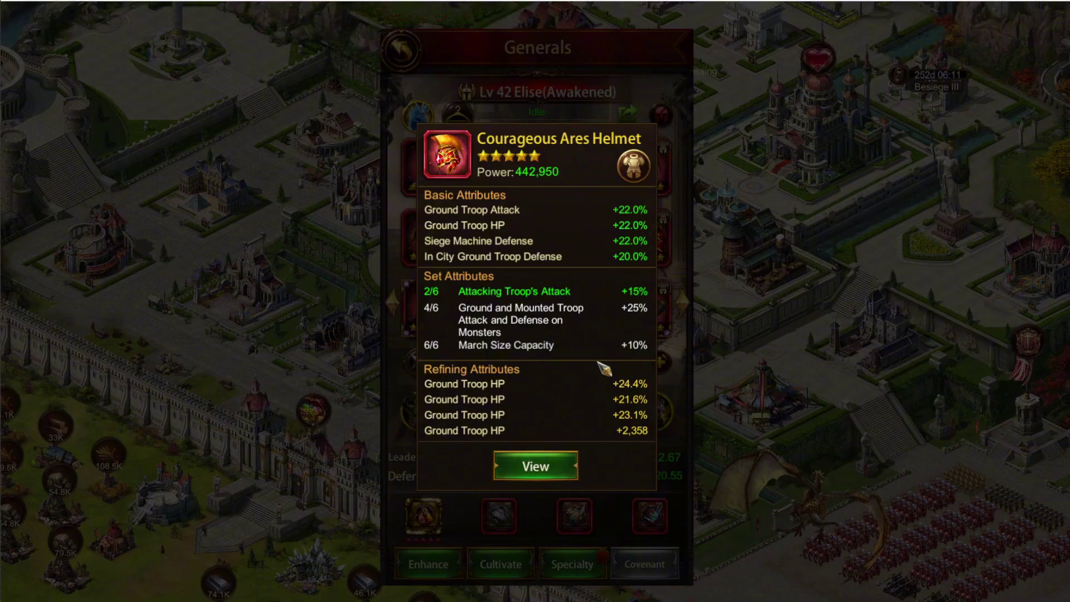
left_click(630, 450)
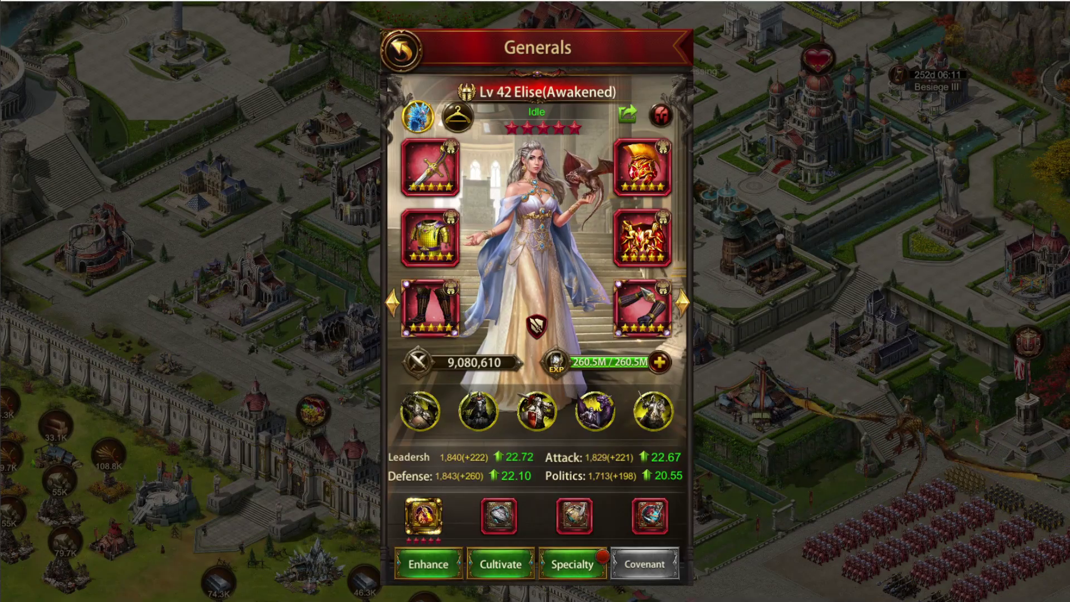
left_click(643, 237)
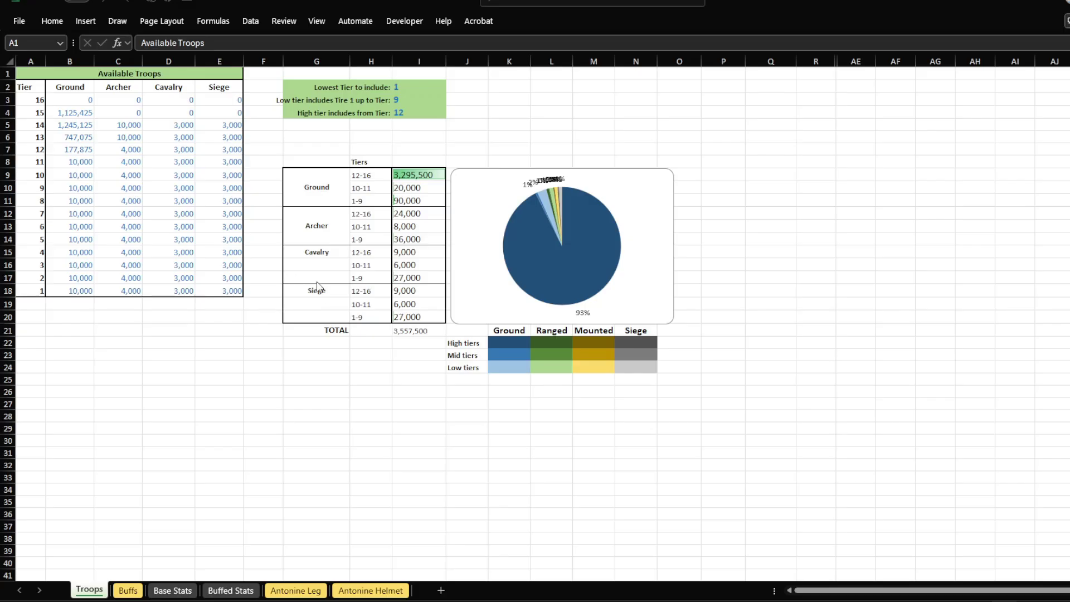
Open the Buffs sheet and examine the base troop stats: Ground attack, Rearguard Attack, the rearguard and vanguard sum, and the totals row.
left_click(126, 594)
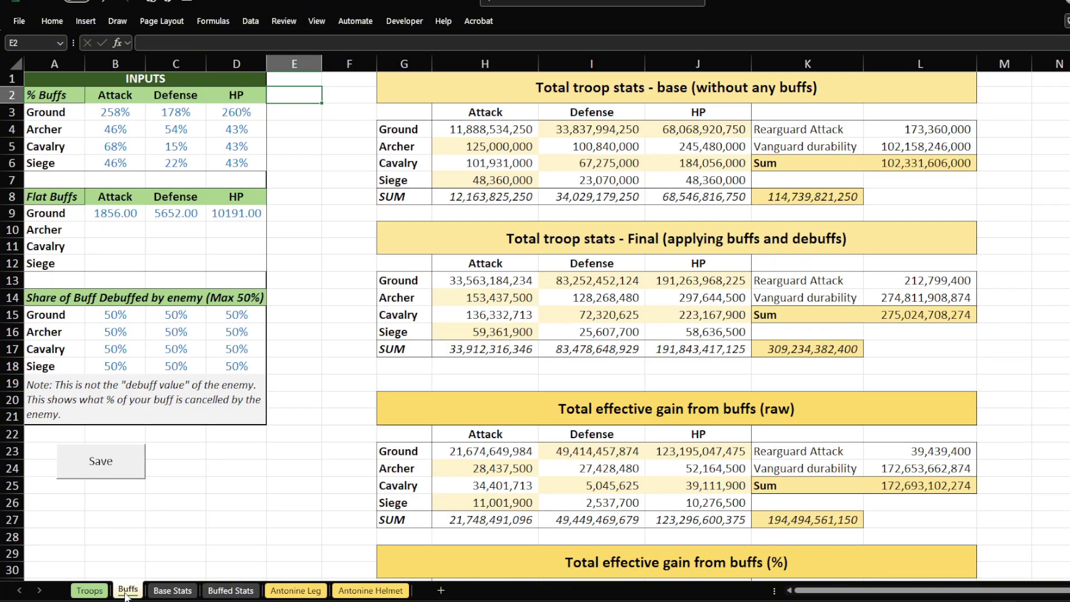
left_click(452, 132)
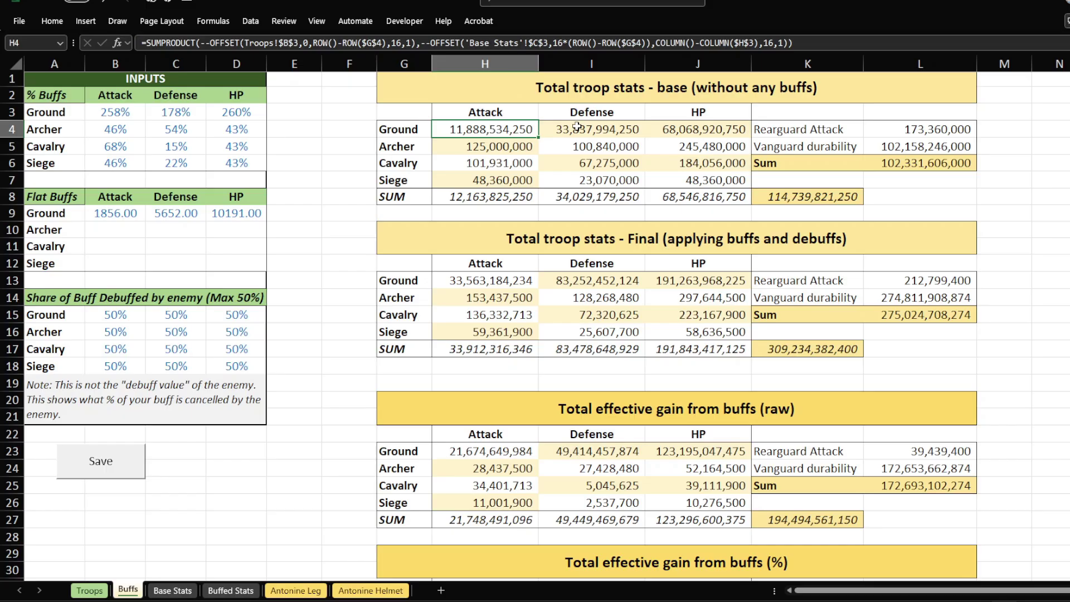
left_click(791, 133)
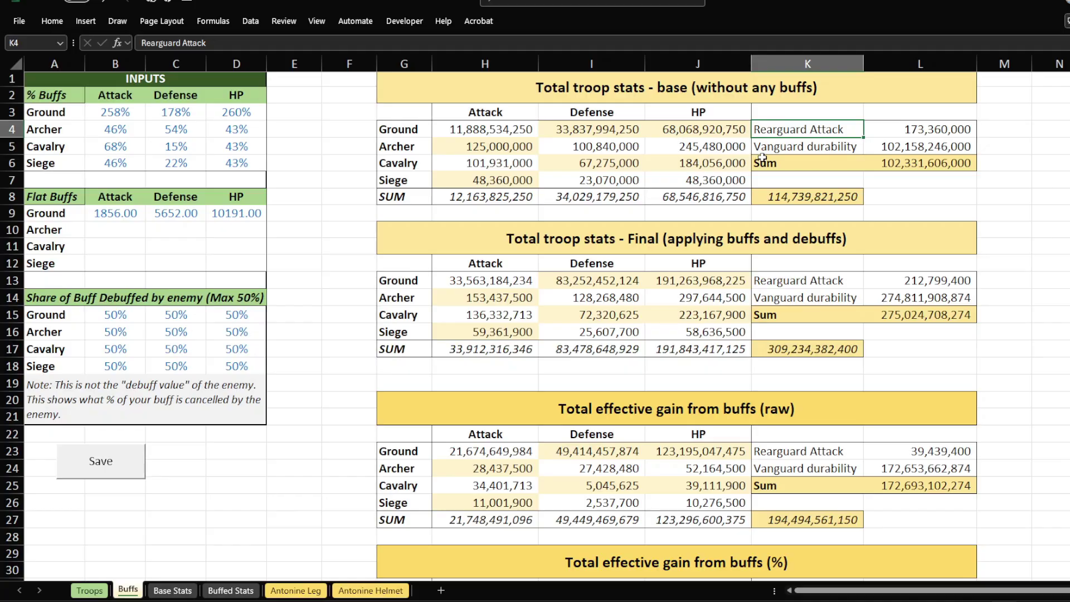
left_click(894, 160)
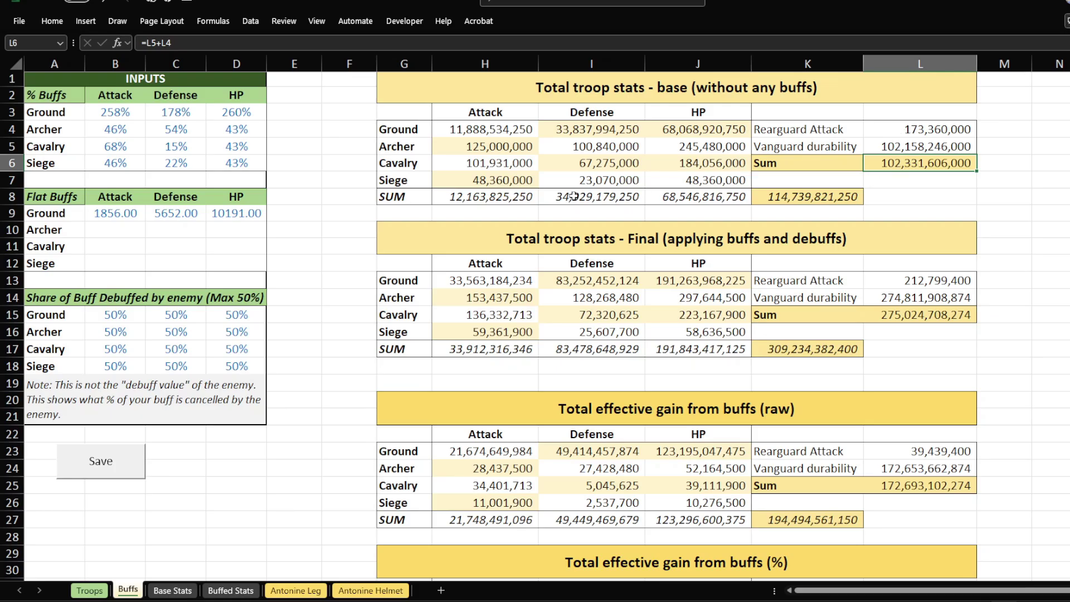
left_click_drag(517, 200, 725, 197)
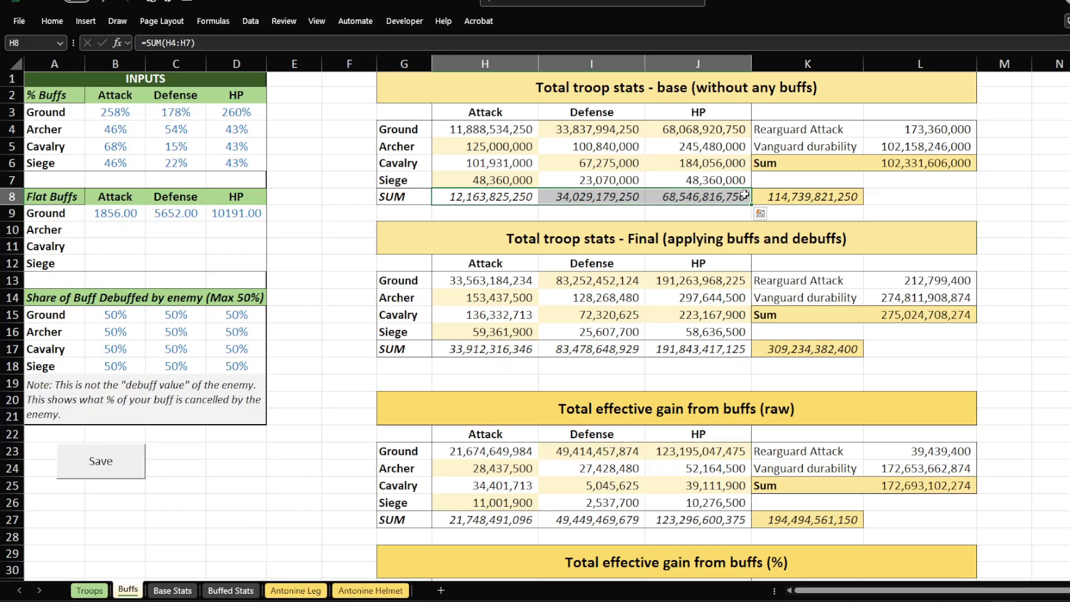
left_click(838, 198)
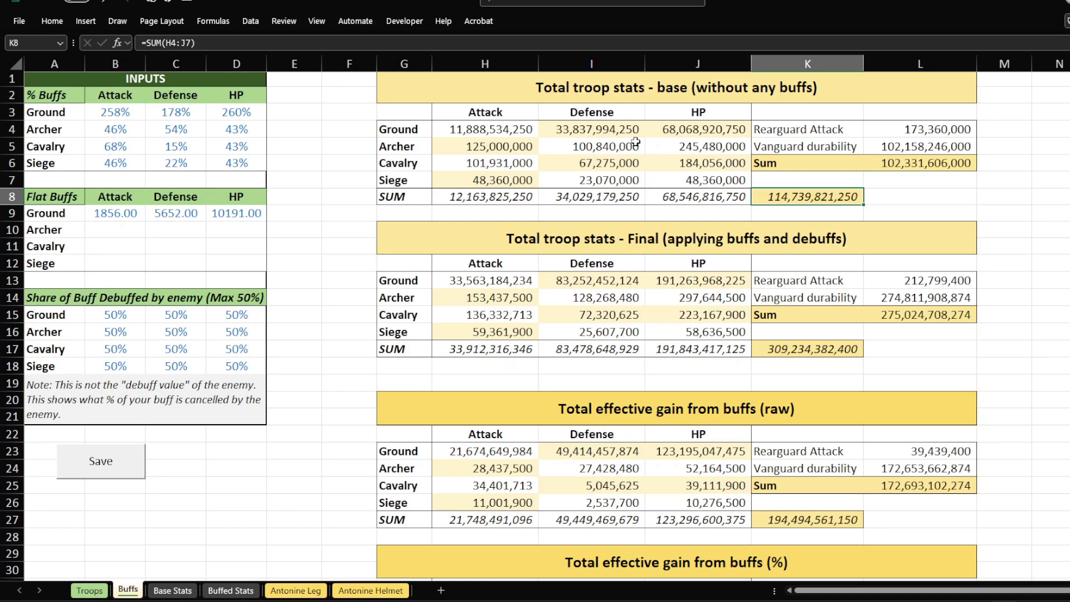
Examine the input tables for percentage buffs, flat buffs and the share of buff debuffed by the enemy.
left_click(177, 196)
left_click(119, 113)
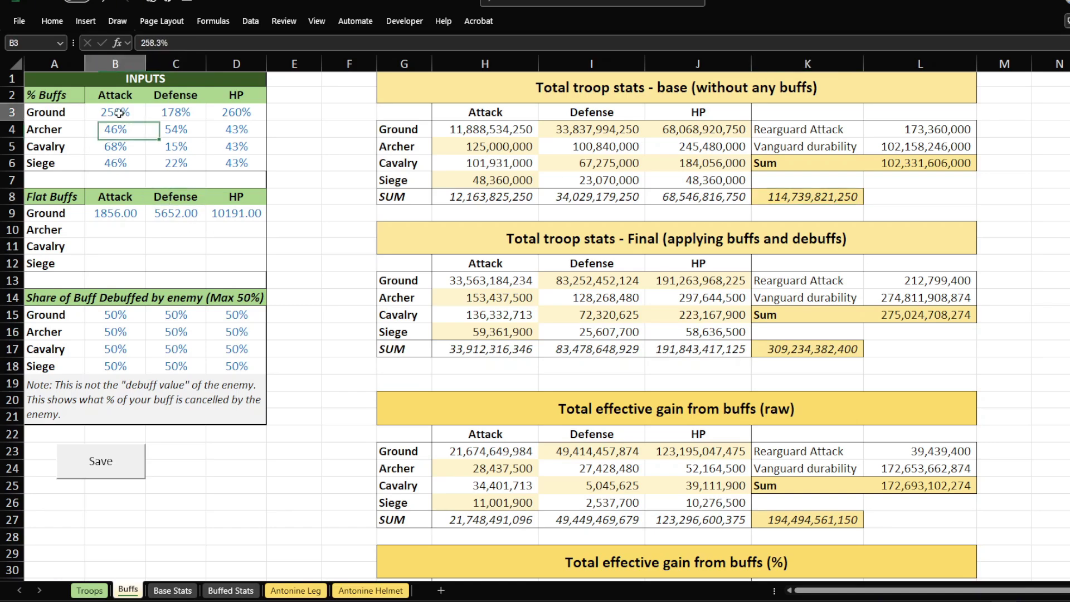
left_click_drag(118, 113, 211, 166)
left_click_drag(136, 214, 216, 269)
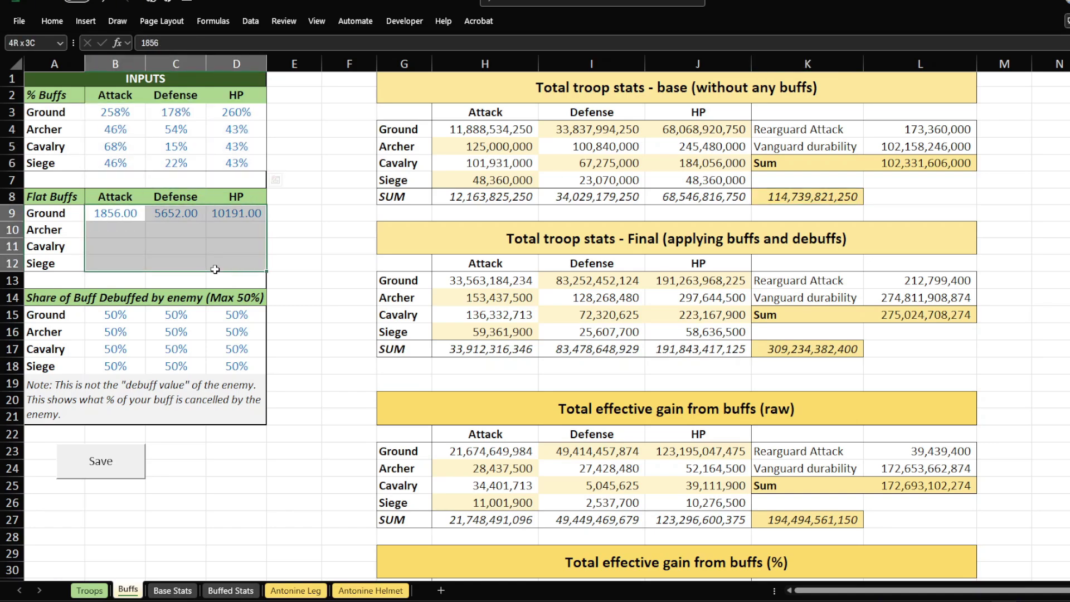
left_click(176, 332)
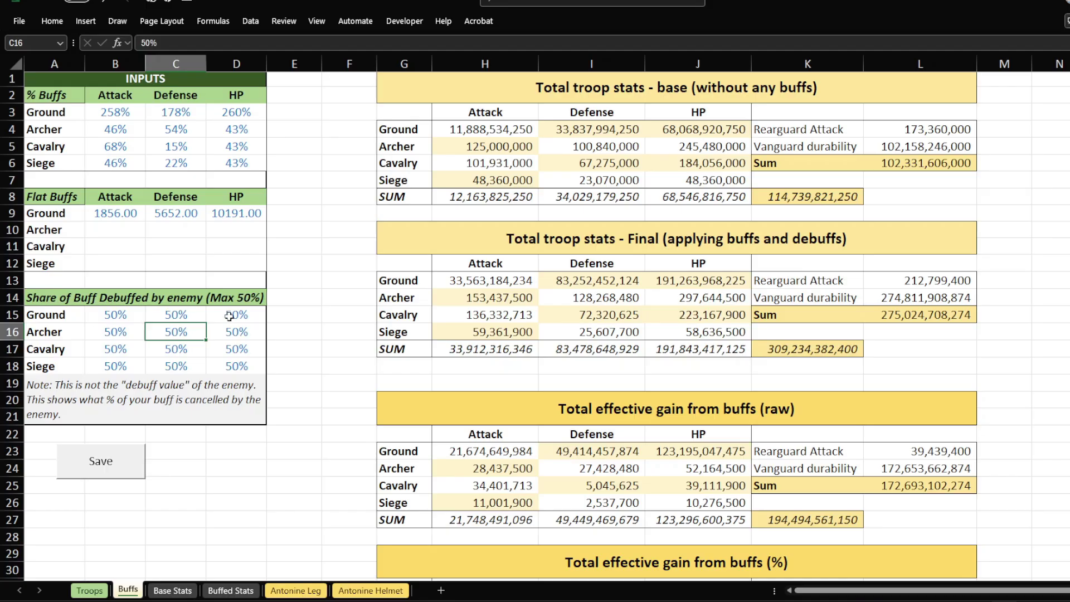
Examine the final troop stats with buffs and debuffs applied, and the formula for Ground attack's raw gain.
left_click(428, 300)
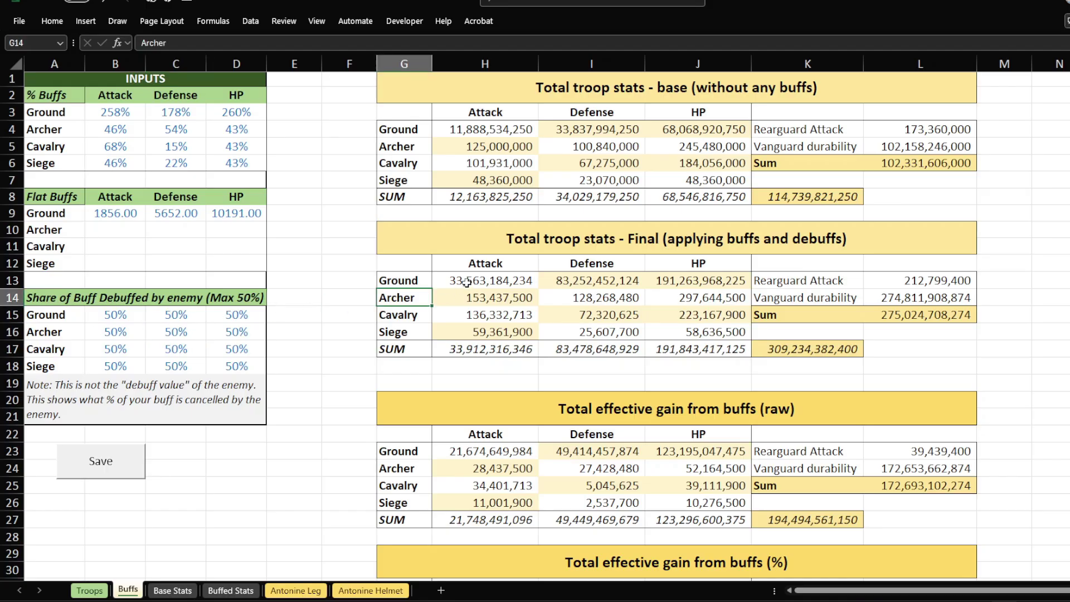
left_click_drag(466, 283, 656, 332)
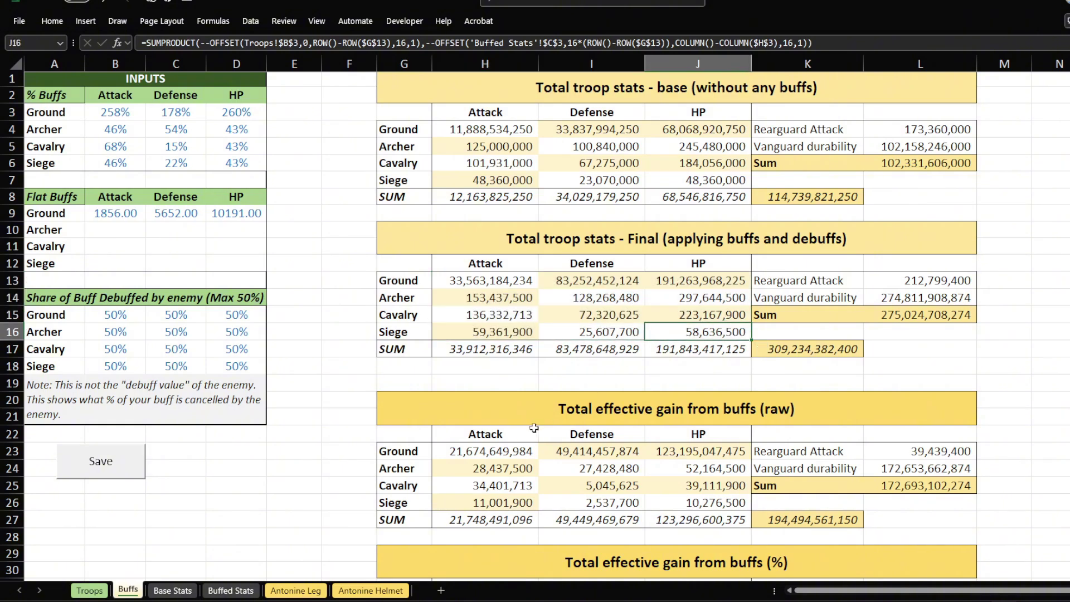
left_click(512, 449)
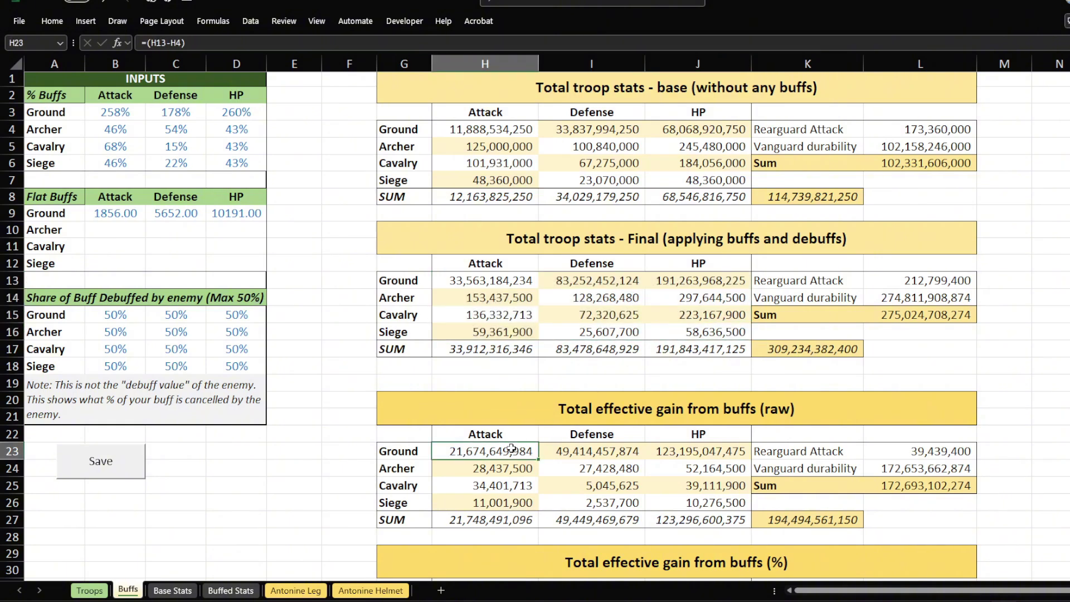
Review the raw and percentage tables of total effective gain from buffs.
key("Down")
key("Down")
key("Down")
key("Down")
key("Down")
key("Down")
key("Down")
key("Down")
key("Down")
key("Down")
key("Down")
key("Down")
key("Down")
key("Down")
key("Down")
key("Down")
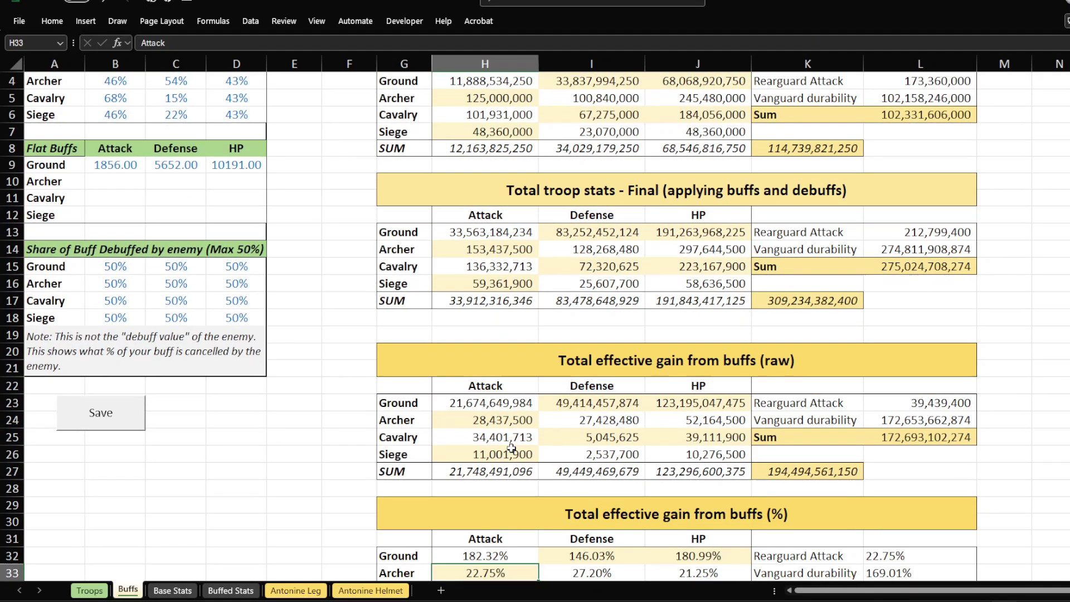
key("Up")
key("Up")
key("Up")
key("Up")
key("Up")
key("Up")
key("Up")
key("Up")
key("Up")
key("Up")
key("Up")
key("Up")
key("Up")
key("Up")
key("Up")
key("Up")
key("Up")
key("Up")
key("Up")
key("Up")
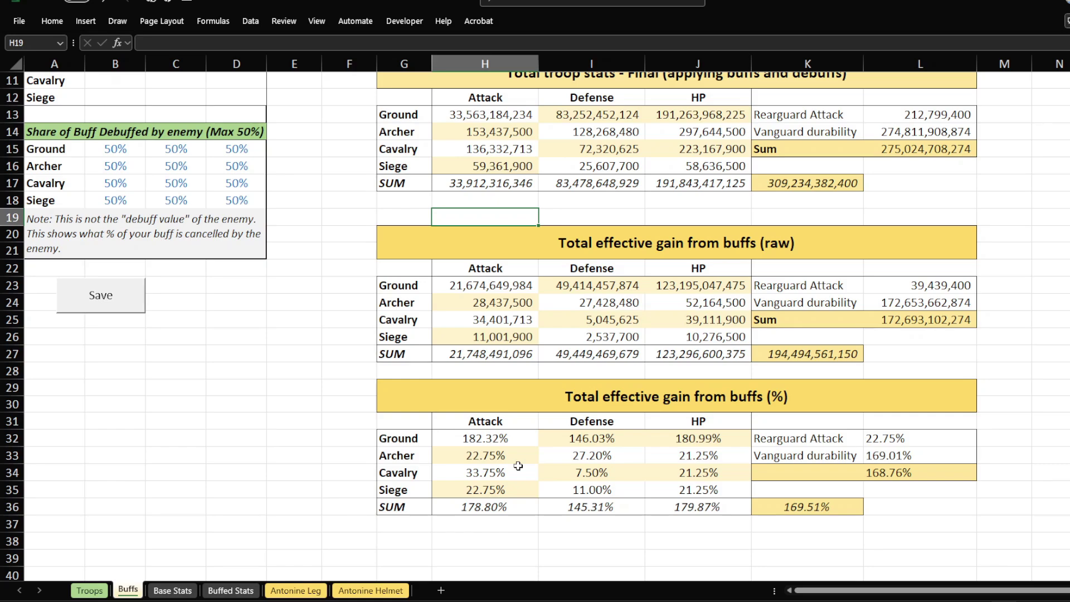
Inspect the formulas for Ground attack and HP raw gains and for Vanguard durability's percentage and raw gains.
left_click(515, 285)
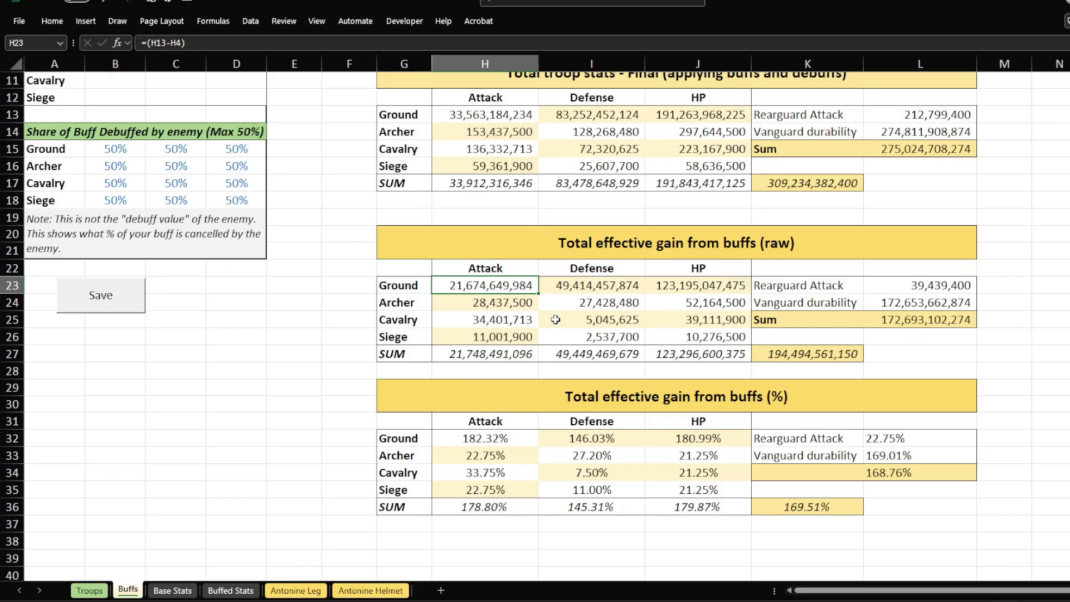
left_click(915, 458)
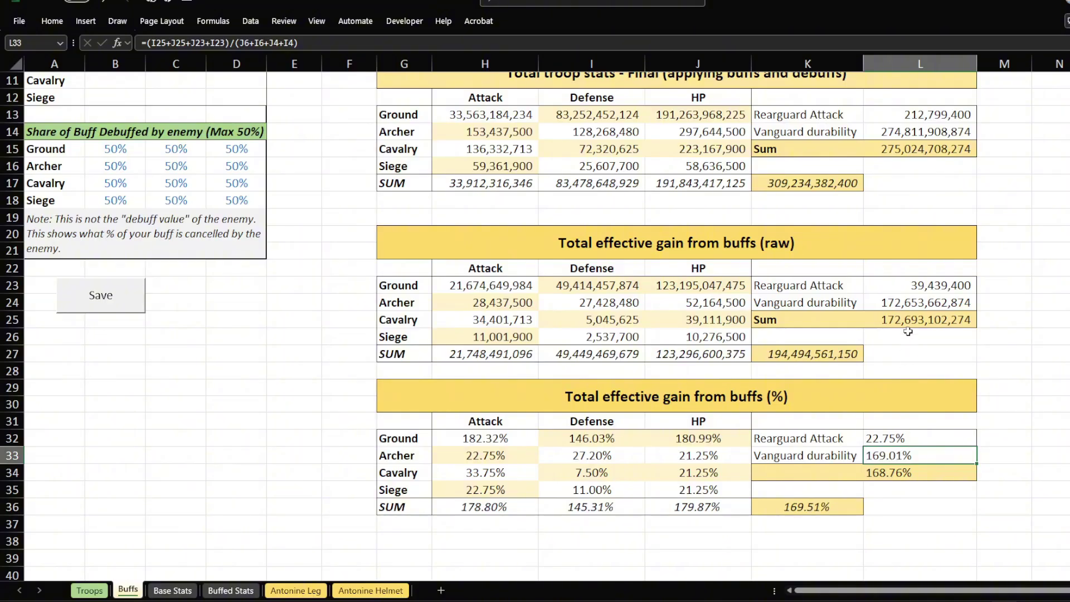
left_click(908, 305)
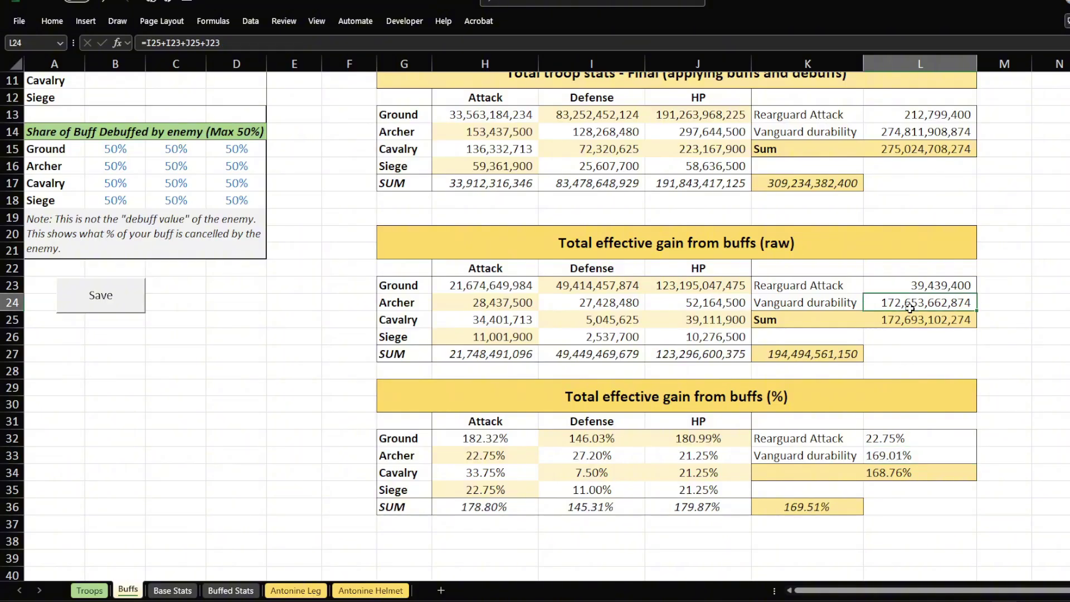
left_click(709, 280)
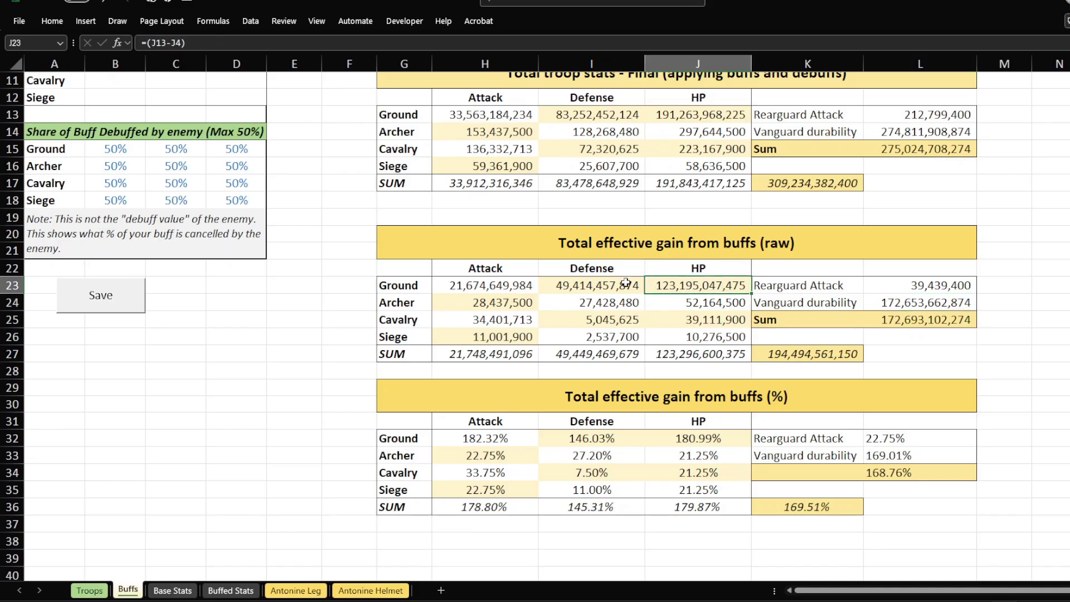
Check the formula for the overall raw buff gain and save a values-only copy of the Buffs sheet named Current Setup.
left_click_drag(625, 283, 724, 285)
left_click(811, 351)
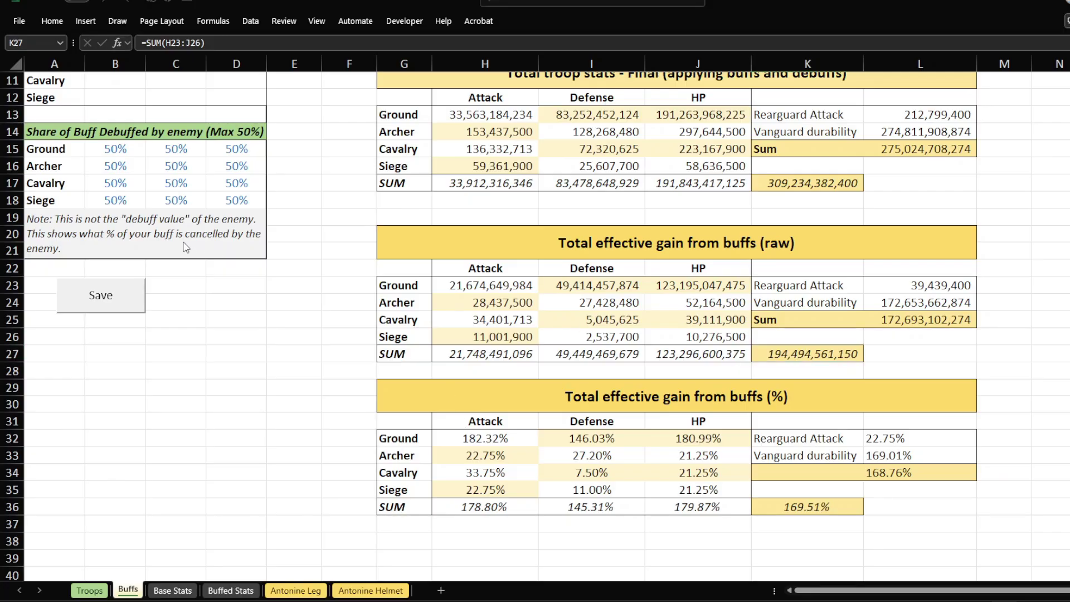
left_click(106, 297)
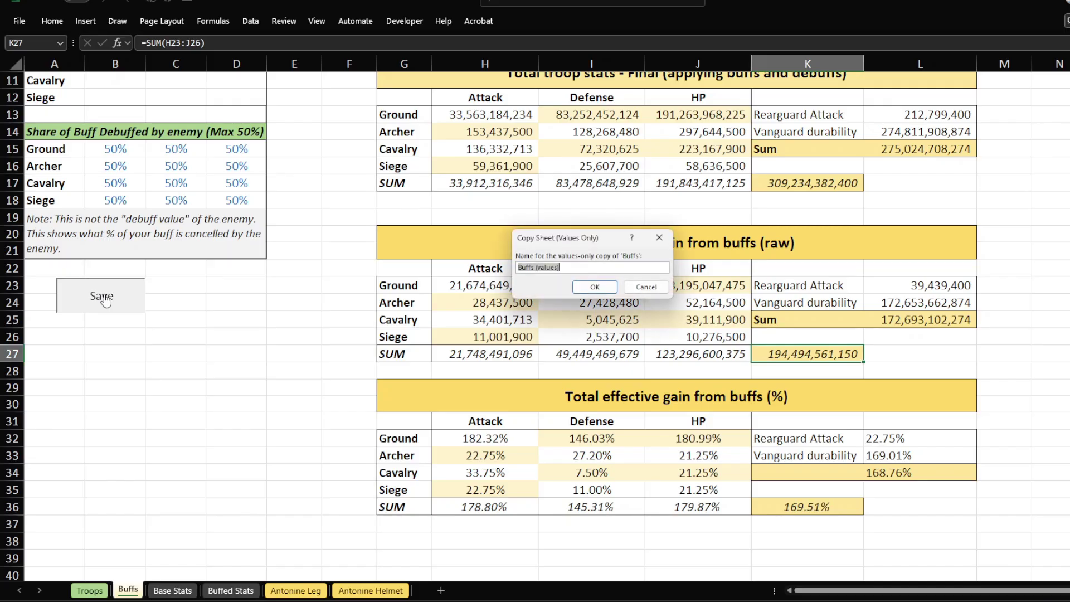
type("V")
key("BackSpace")
type("Current Setup")
left_click(595, 286)
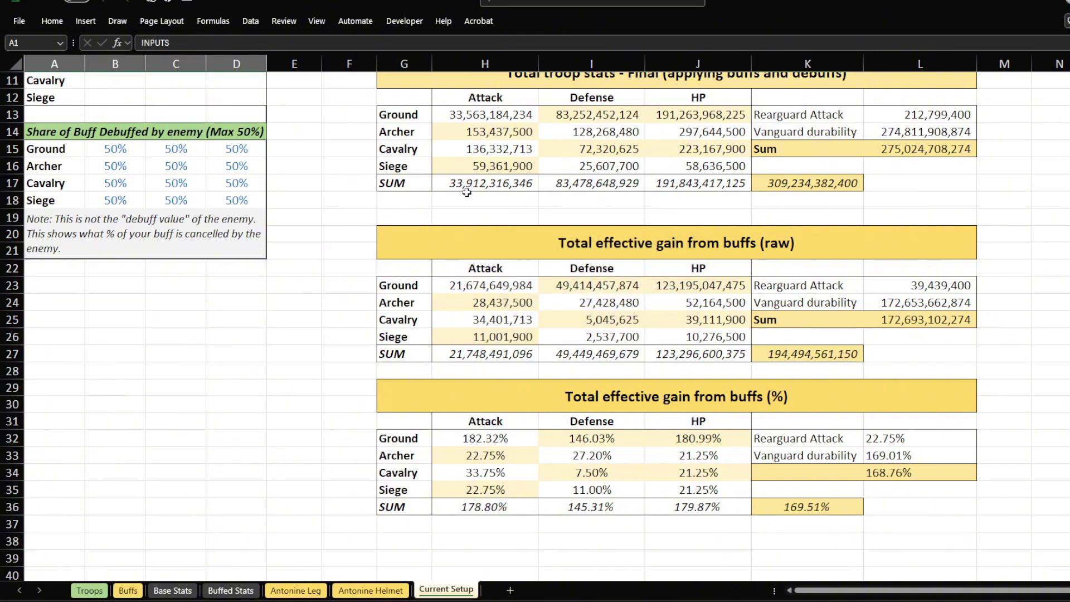
Review the buff inputs and result tables on the Current Setup, Buffs, Antonine Leg and Antonine Helmet sheets.
middle_click(344, 202)
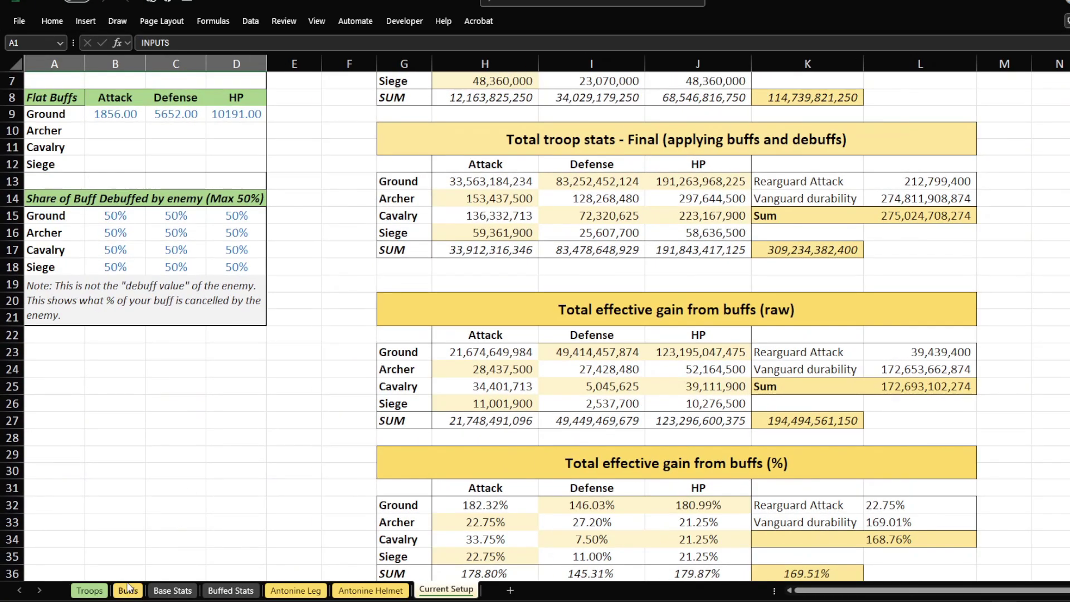
left_click(127, 591)
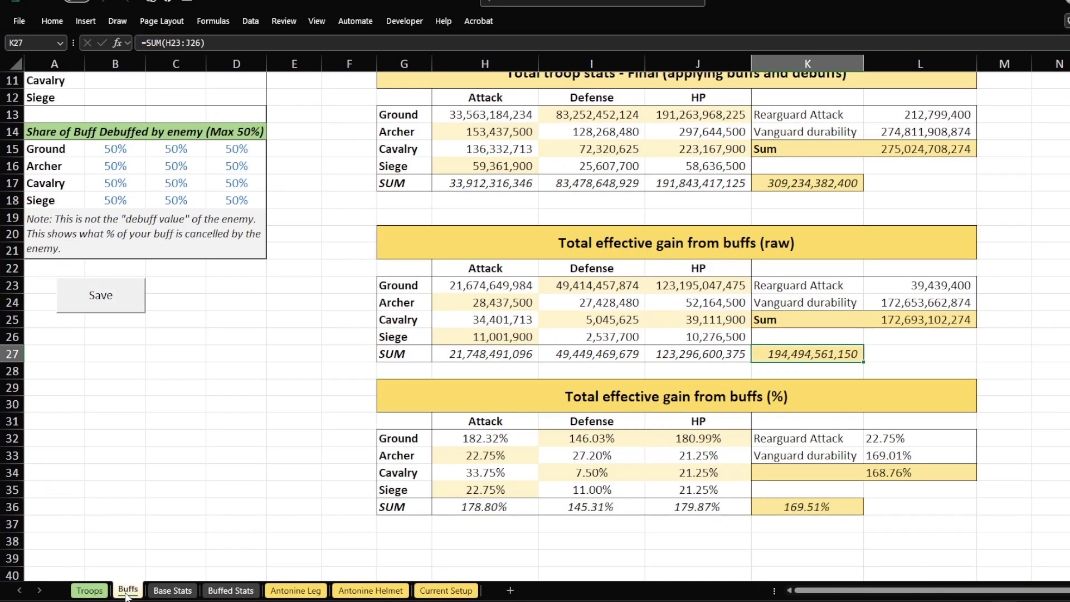
left_click(177, 201)
middle_click(180, 201)
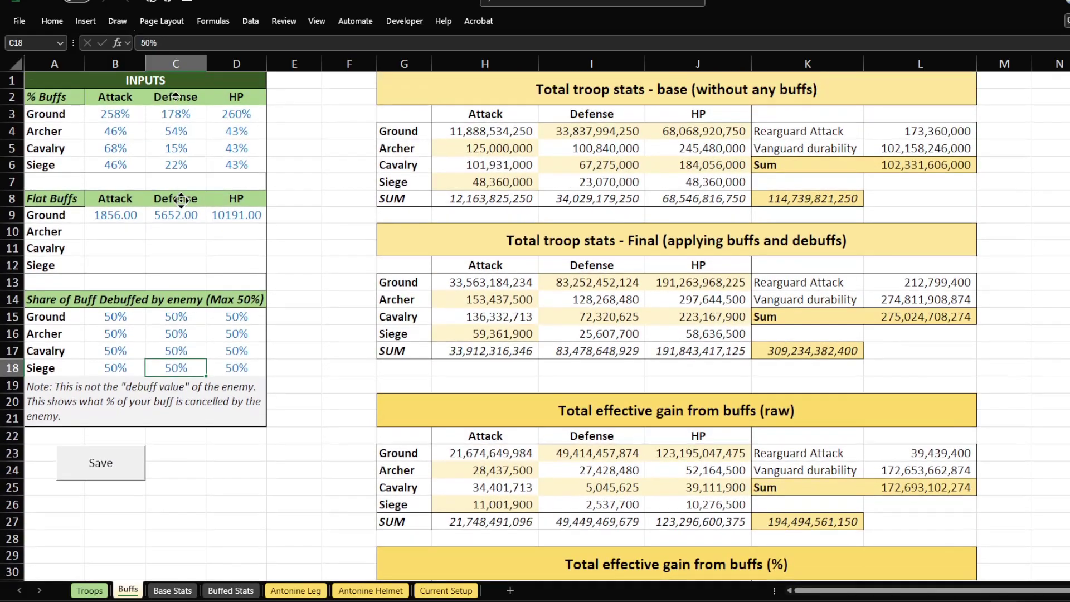
left_click(176, 96)
left_click(302, 594)
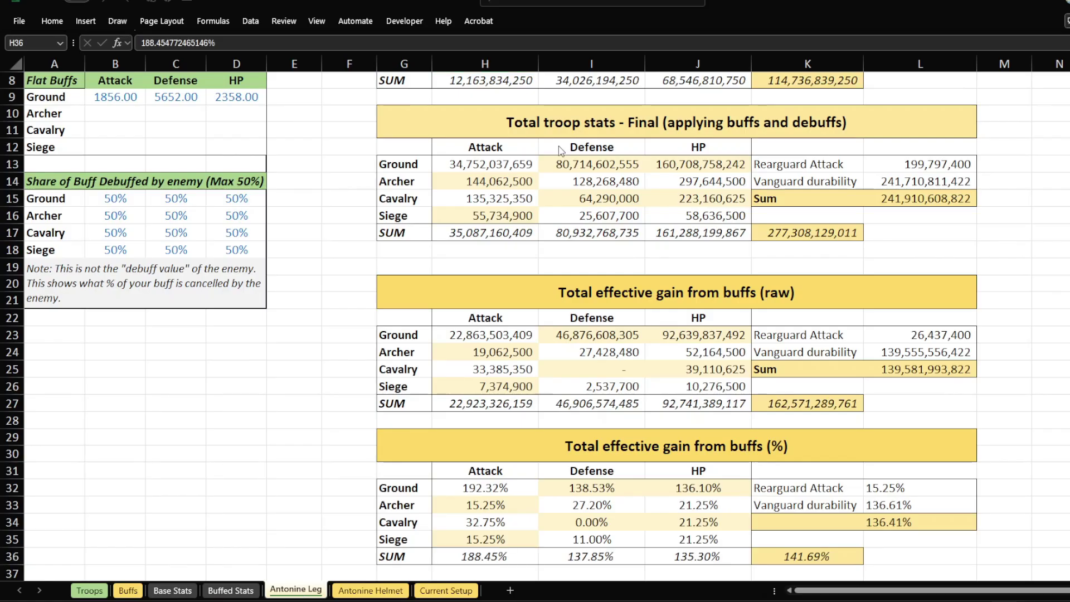
left_click(361, 594)
scroll(186, 337, "up", 2)
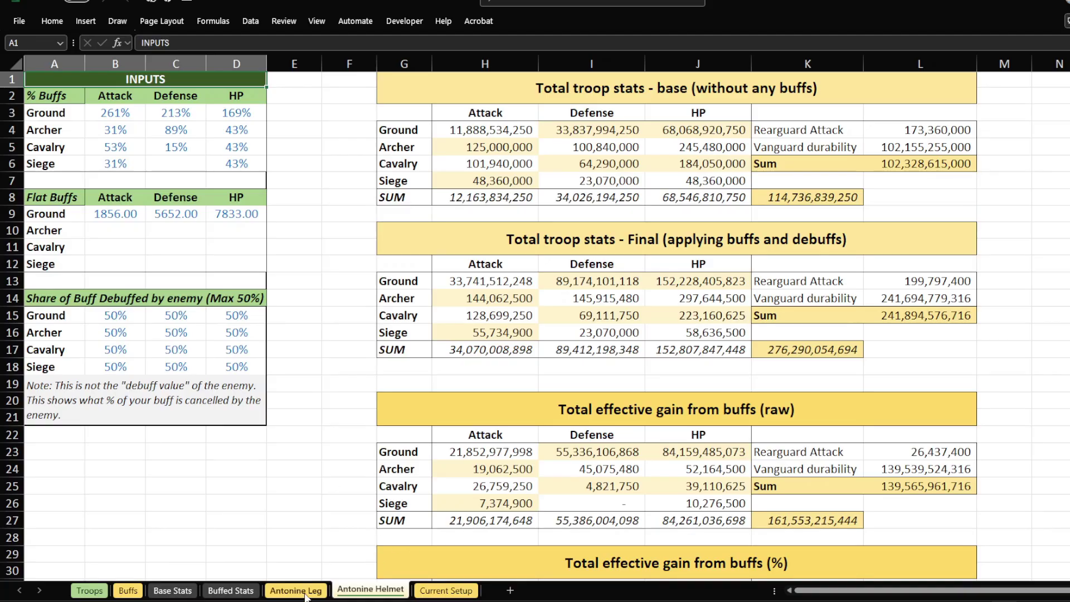
Move the Current Setup sheet directly before the Antonine Leg sheet and open Antonine Leg.
key("ctrl+Page_Down")
left_click_drag(289, 580, 291, 583)
left_click(365, 590)
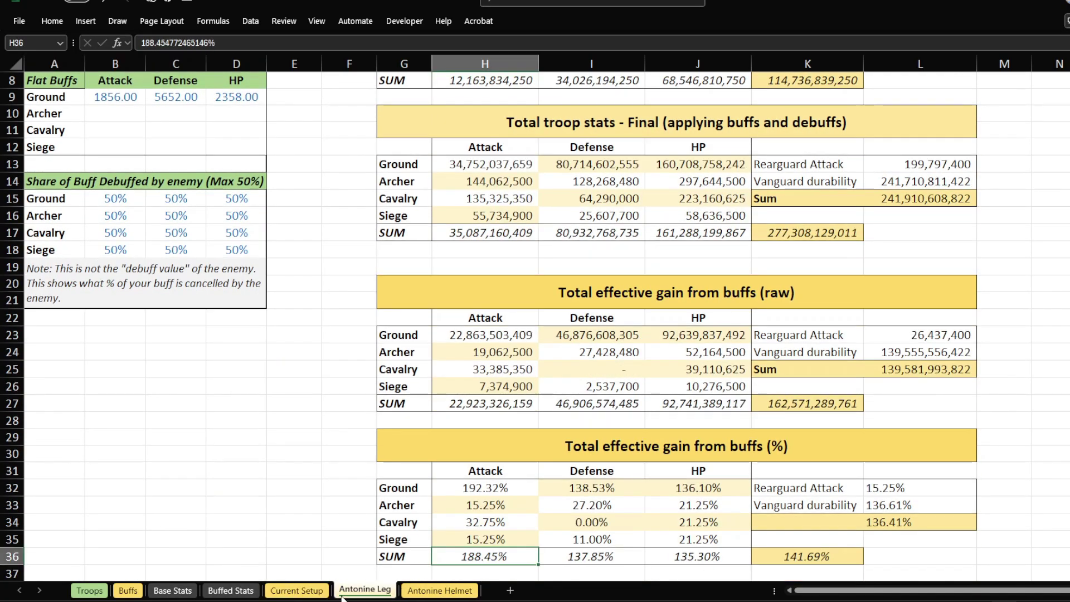
Compare the final troop stats and effective buff gains between the Current Setup and Antonine Leg sheets.
left_click(303, 591)
left_click(365, 591)
left_click(299, 595)
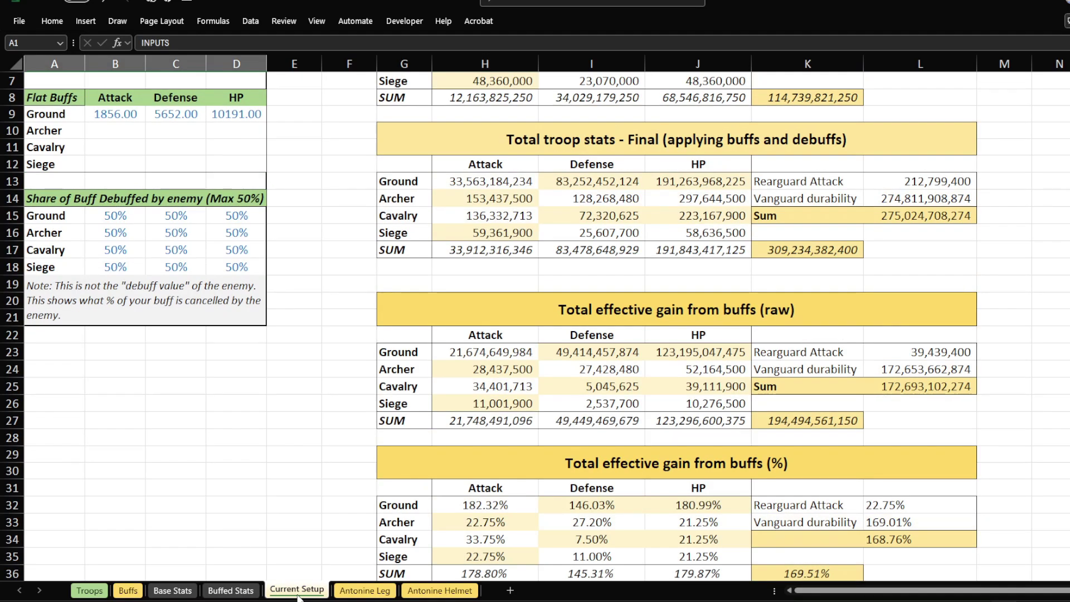
left_click(357, 592)
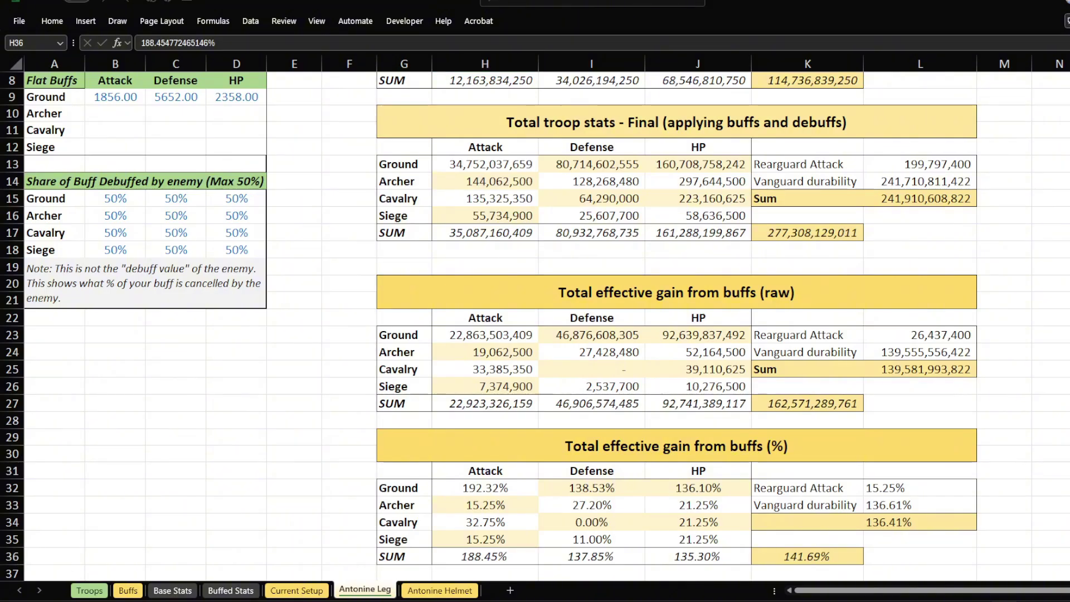
left_click(328, 590)
left_click(314, 591)
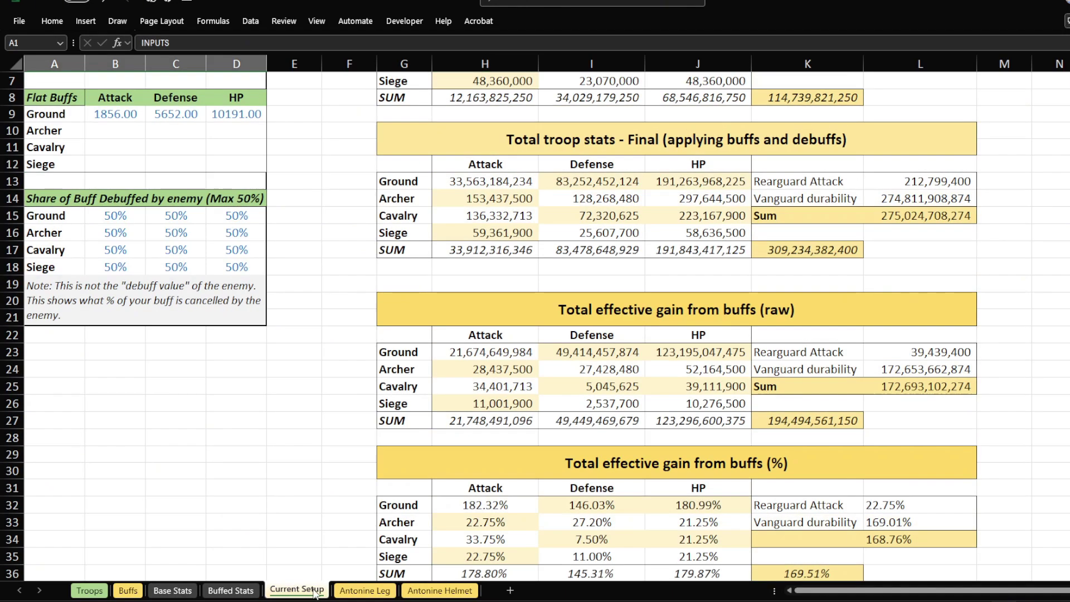
left_click(365, 591)
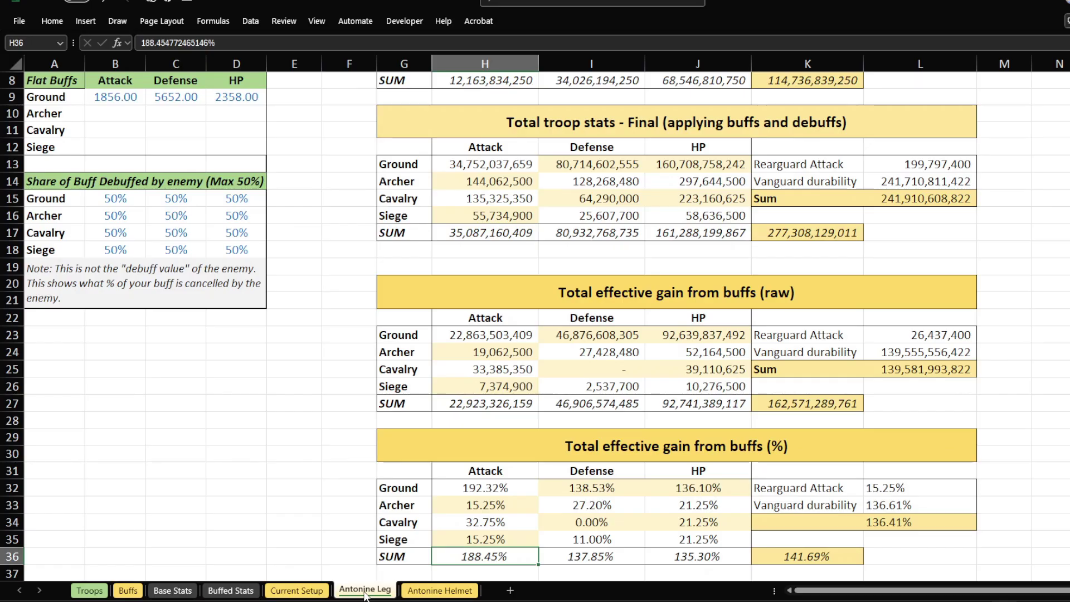
left_click(307, 592)
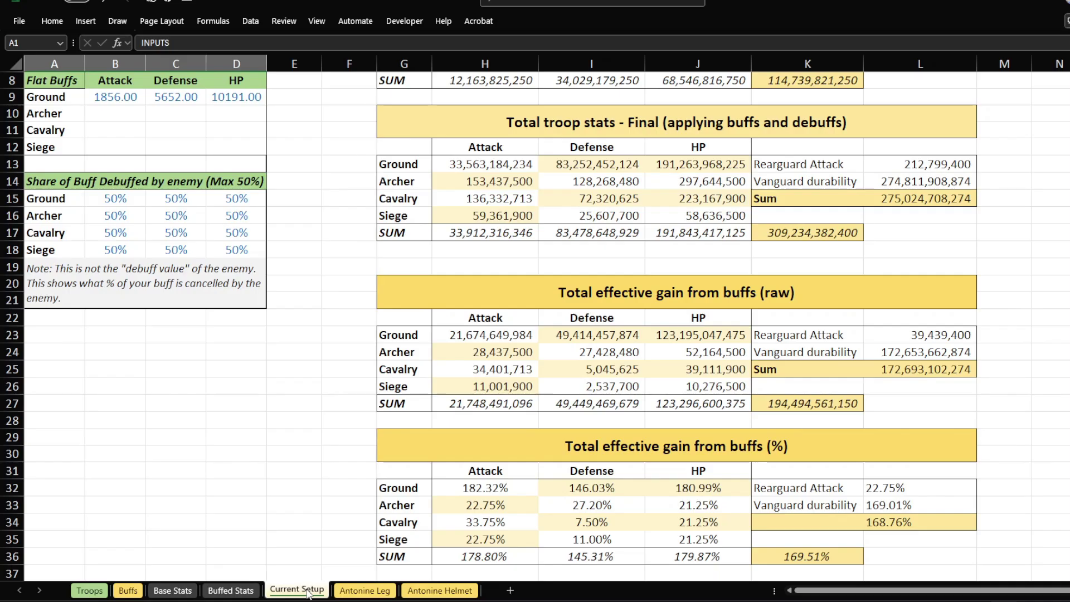
Compare the Antonine Helmet sheet's effective buff gains with those of Current Setup and Antonine Leg.
left_click(440, 590)
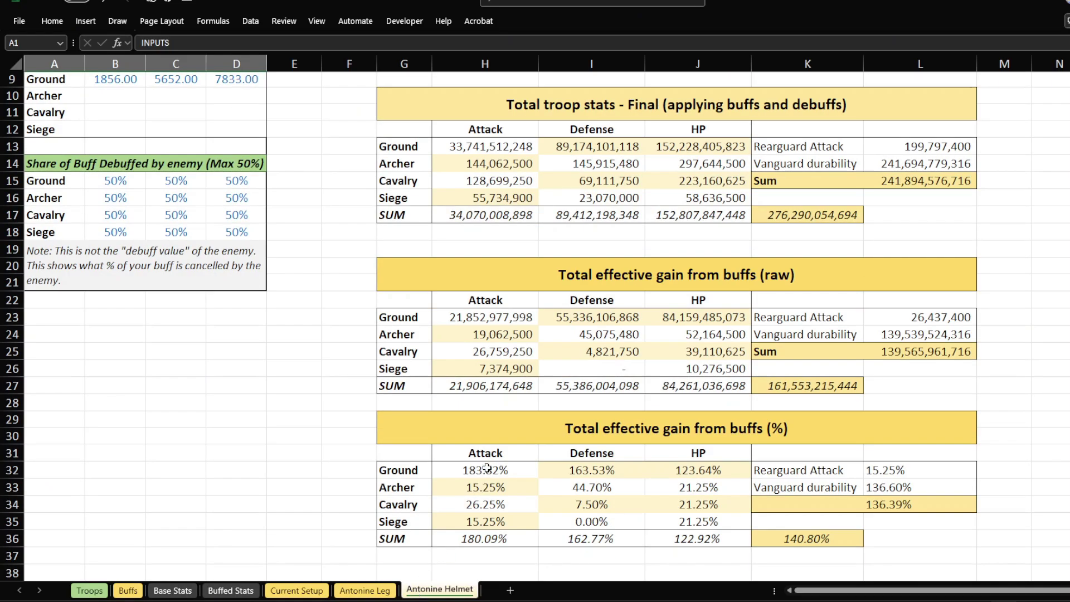
left_click(316, 590)
left_click(415, 590)
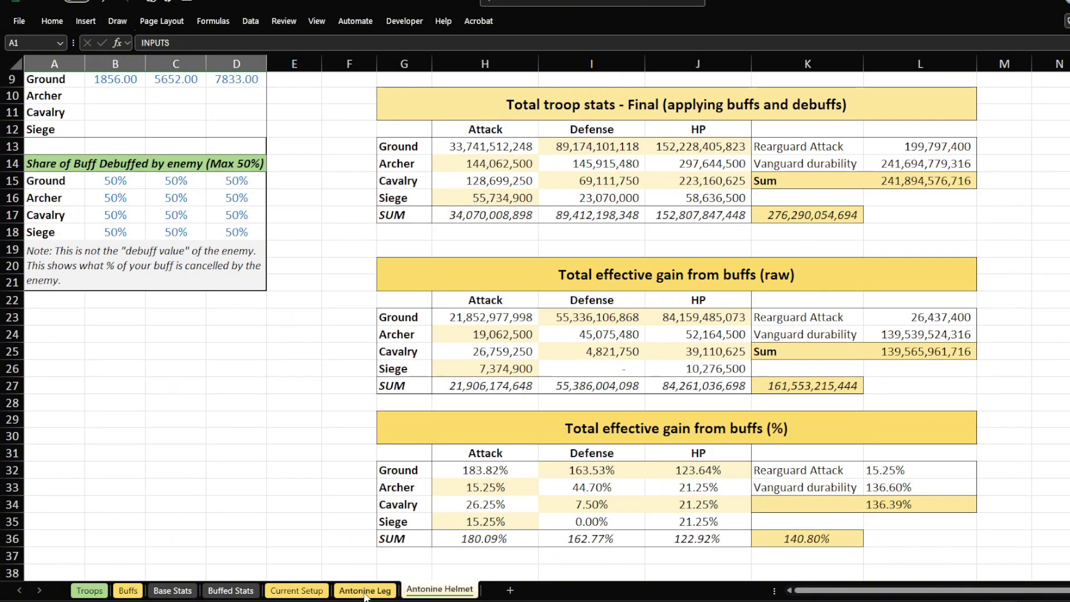
left_click(365, 591)
left_click(422, 593)
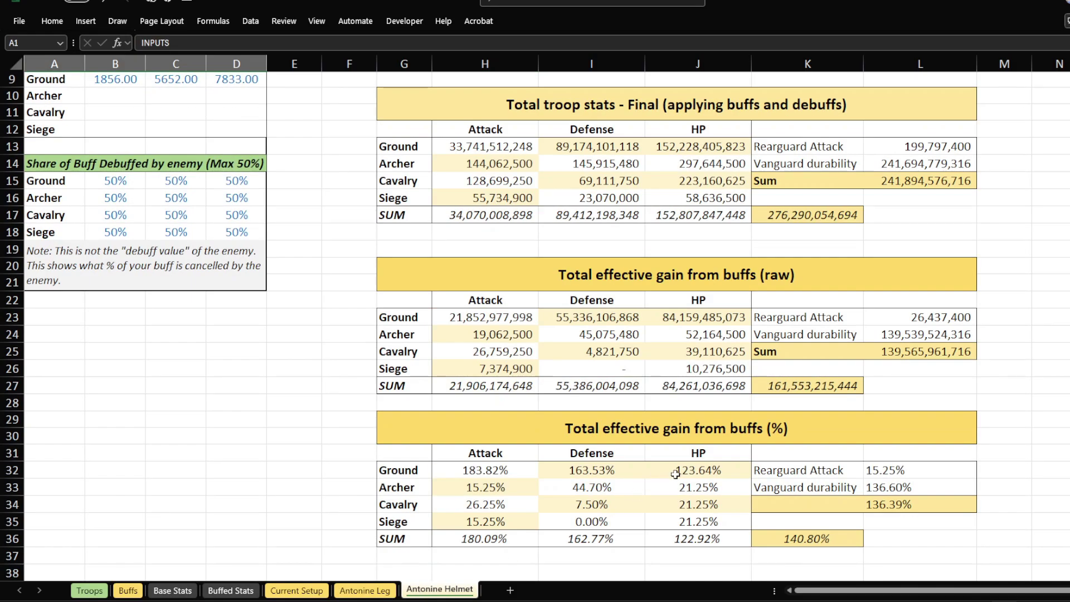
Compare the Ground HP and Defense percentage gains between the Antonine Helmet and Current Setup sheets.
left_click(675, 474)
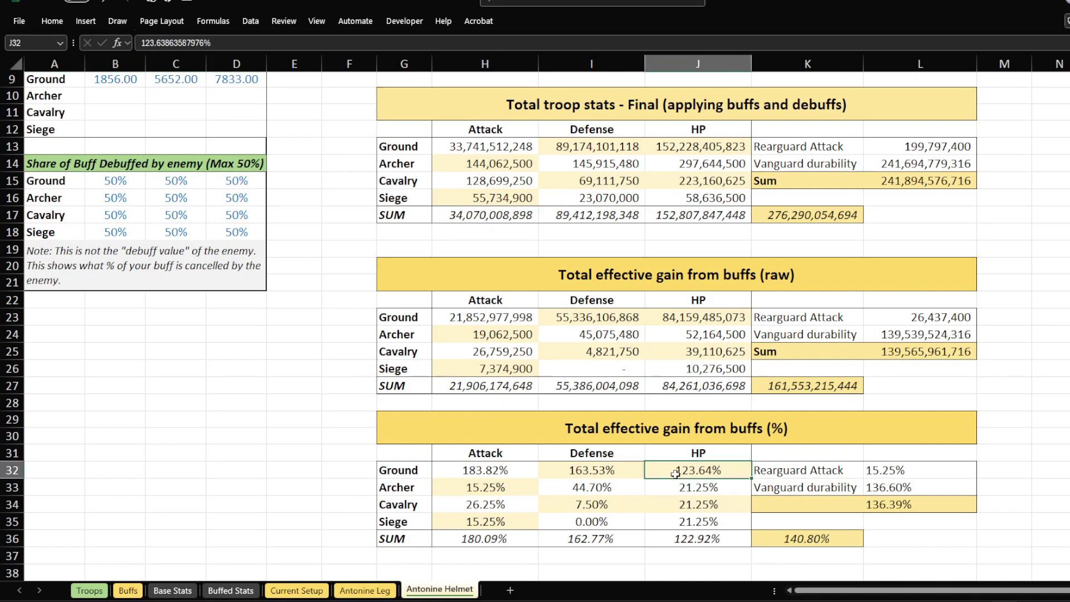
left_click(315, 592)
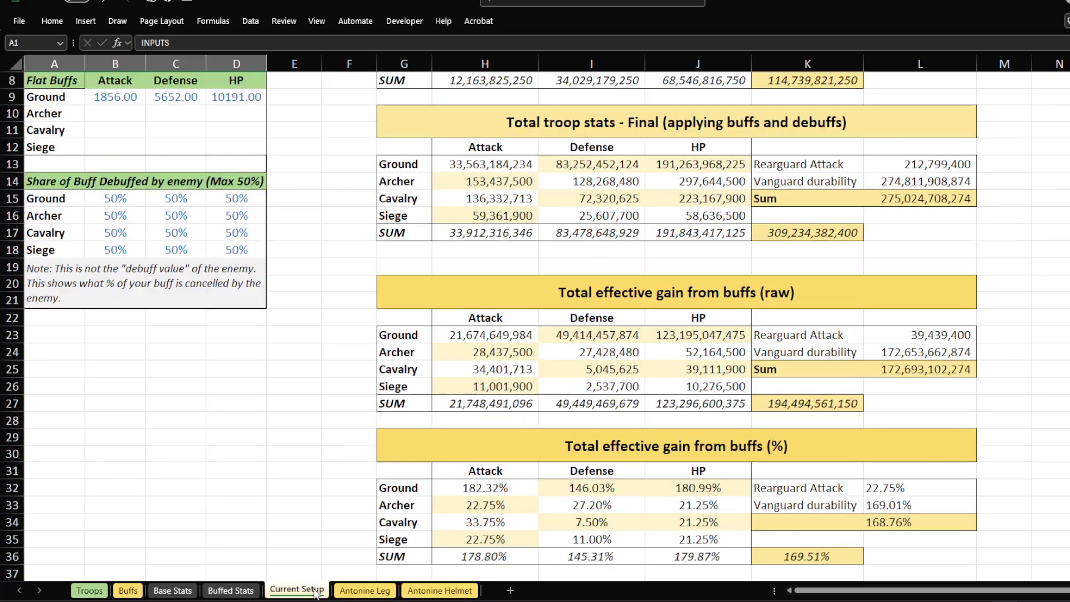
left_click(411, 593)
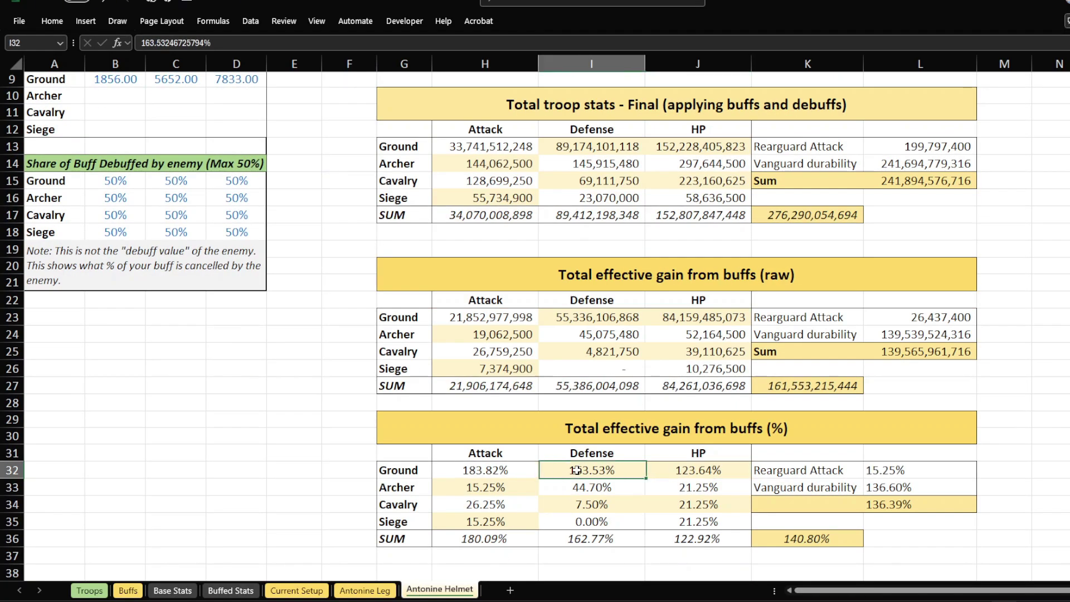
left_click(312, 593)
left_click(424, 592)
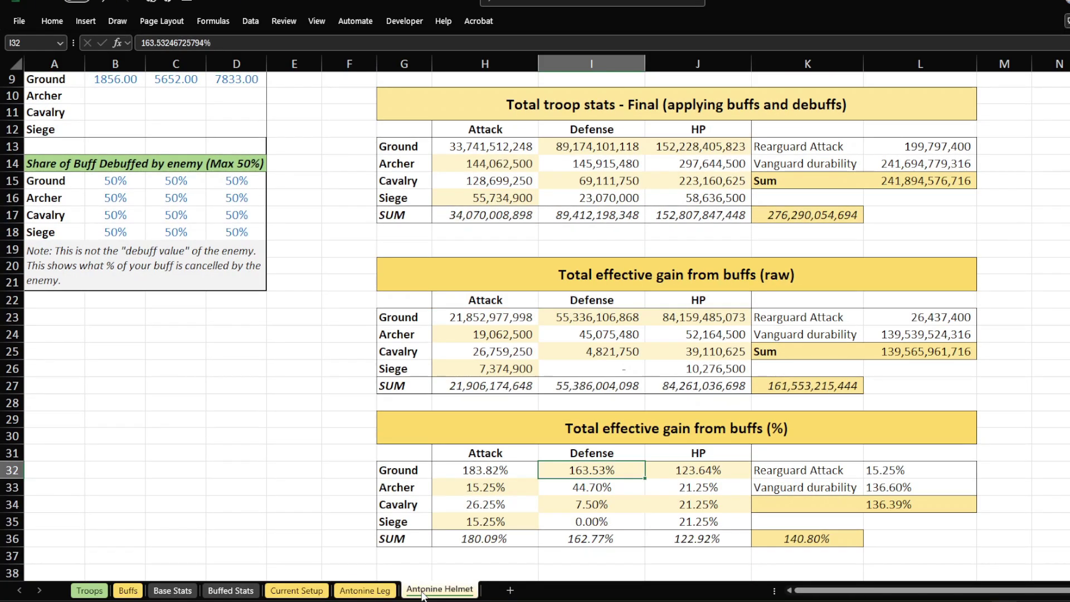
Compare the Antonine Leg percentage gains, including Ground HP, with the other saved setups, and return to the Buffs sheet.
left_click(366, 592)
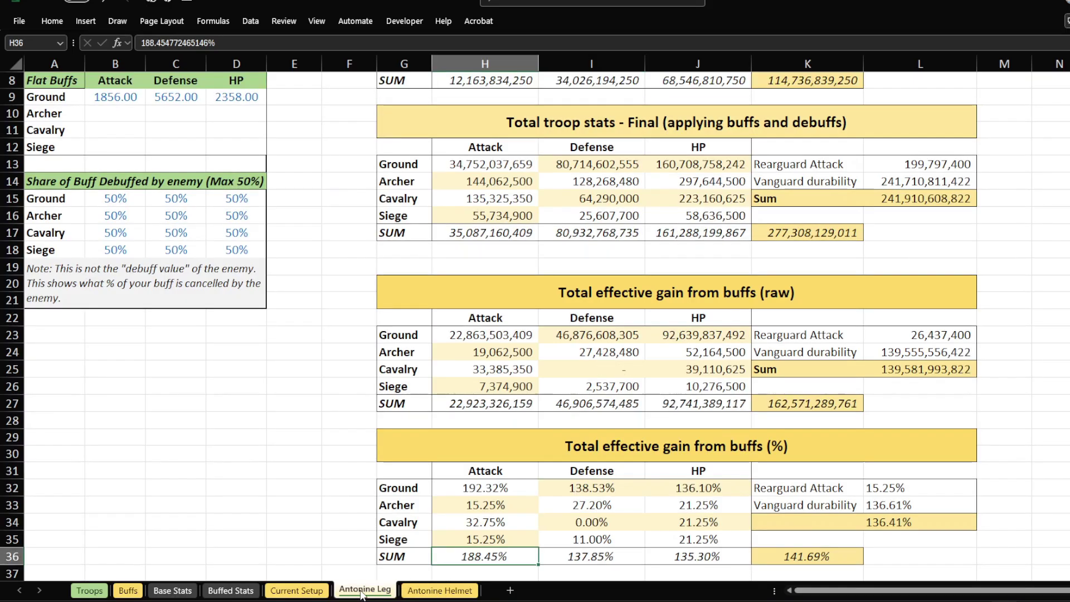
left_click(312, 591)
left_click(365, 590)
left_click(432, 591)
left_click(351, 594)
left_click(657, 493)
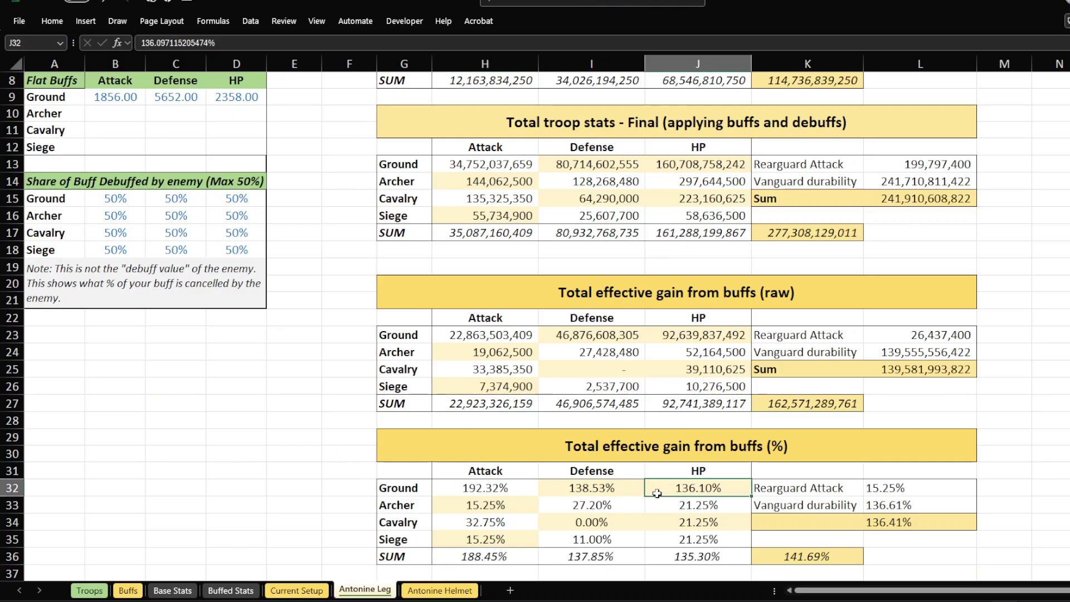
left_click(299, 590)
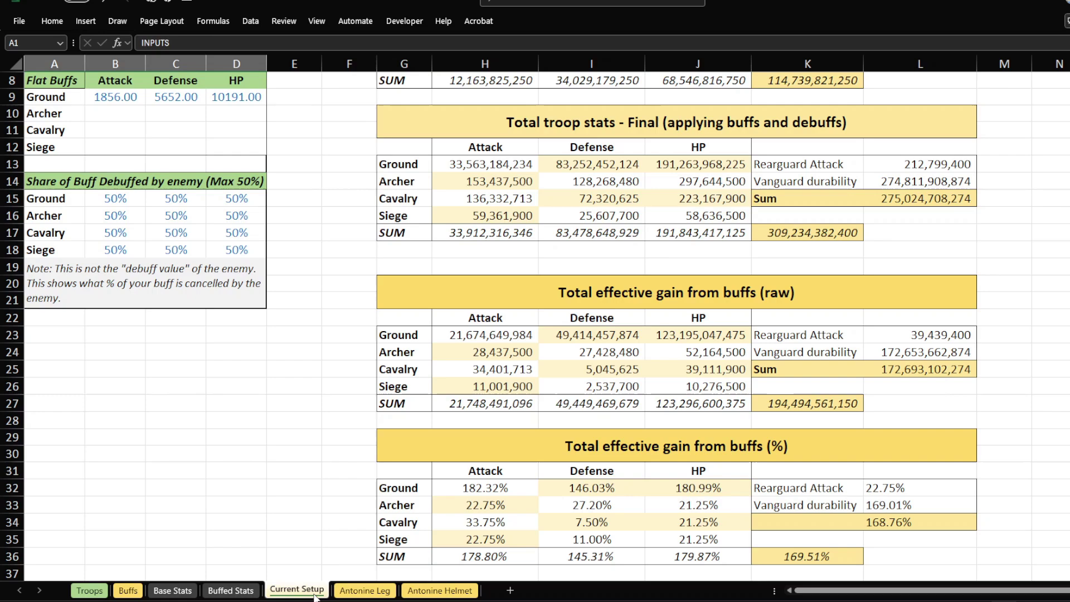
left_click(365, 592)
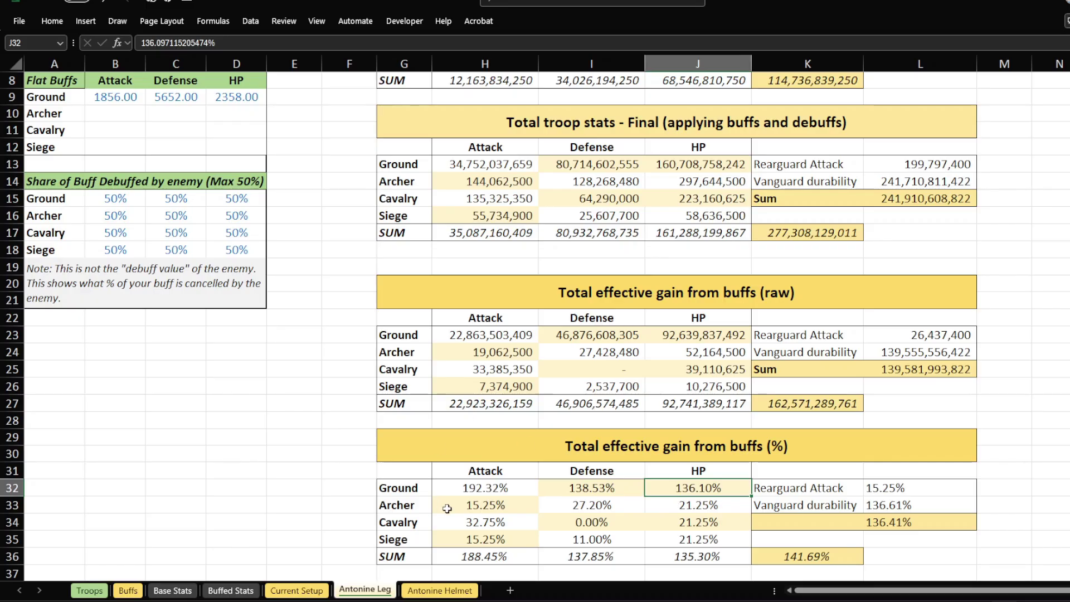
left_click(128, 590)
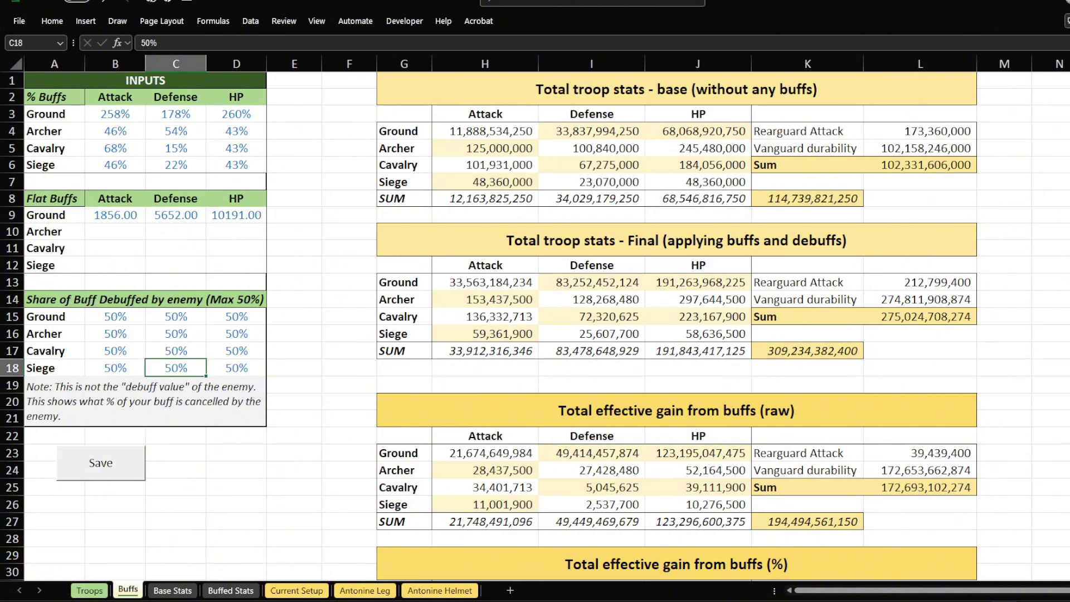
key("alt+q")
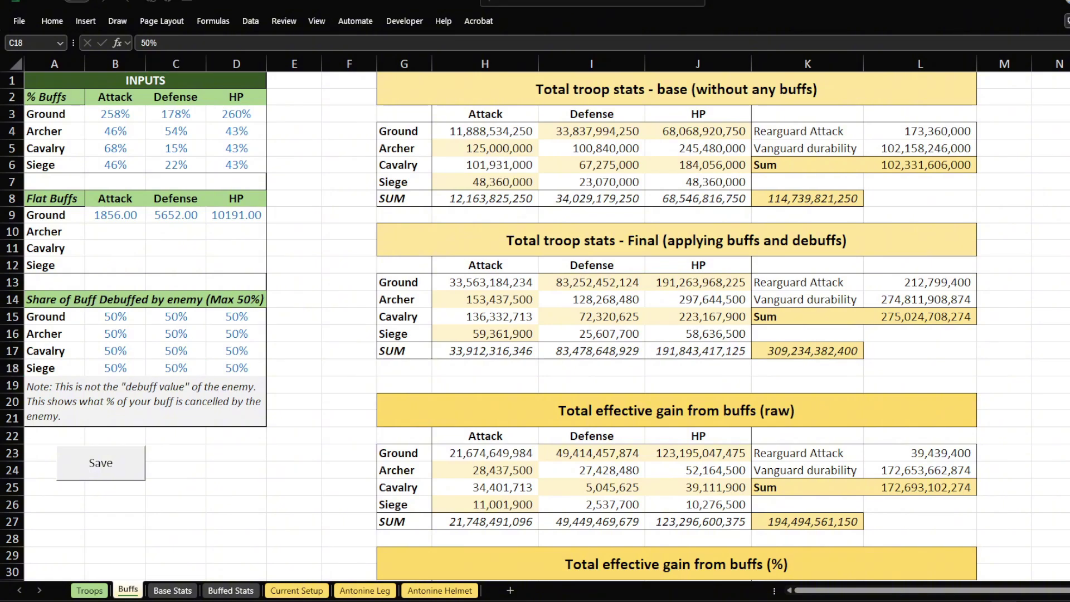